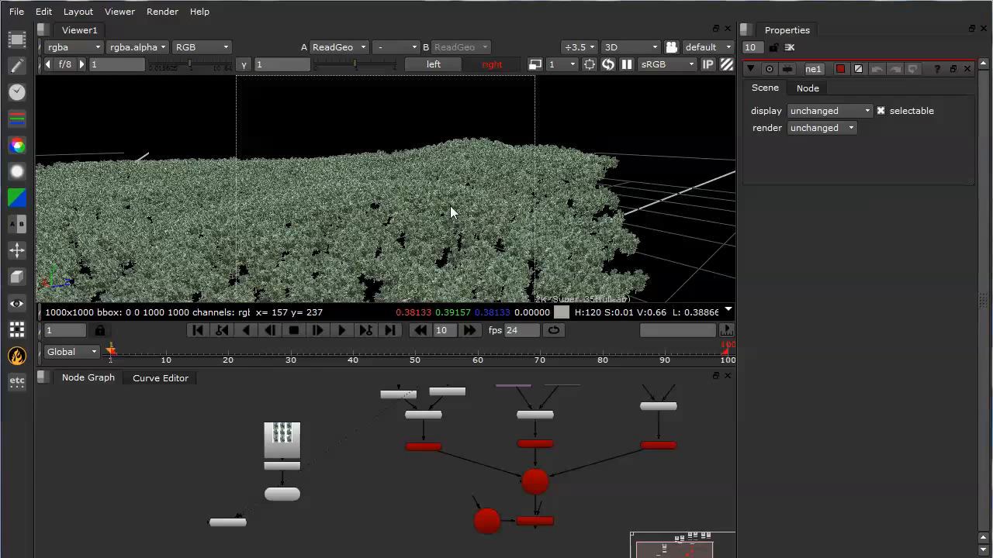
Examine the dense tree-card geometry in the 3D view, selecting it to reveal its card outlines.
mouse_move(466, 221)
left_mouse_down("ctrl")
mouse_move(429, 223)
mouse_move(430, 247)
mouse_move(461, 232)
left_mouse_up("ctrl")
left_click(488, 246)
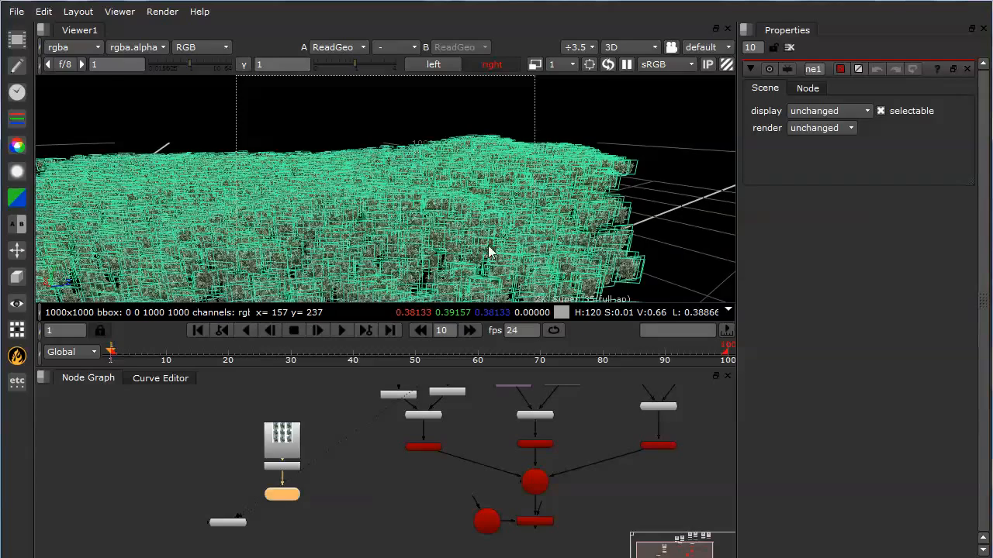
left_click(557, 154)
left_click_drag(535, 217, 474, 224, "ctrl")
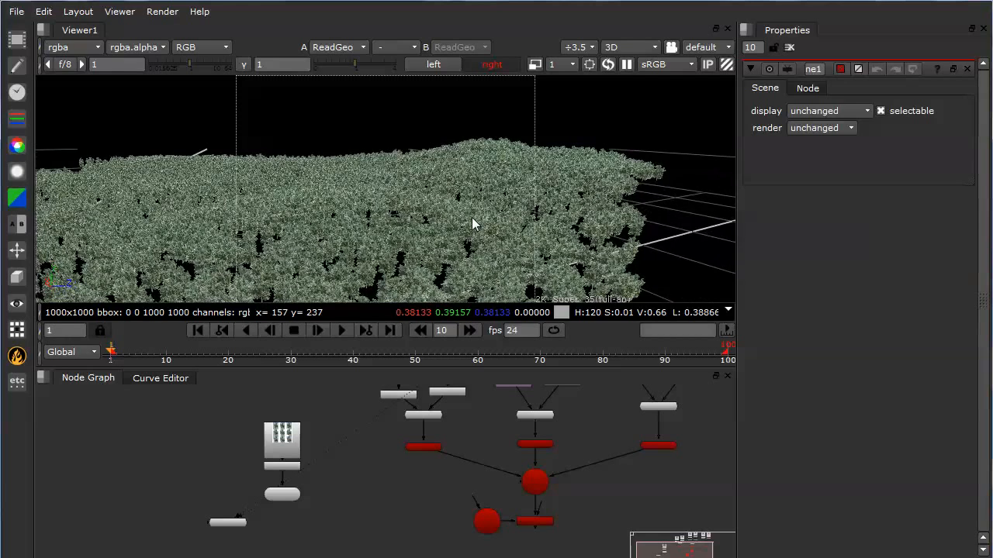
Close the open node properties, display Scene1 in the viewer and frame its tree cards in 3D.
left_click(790, 47)
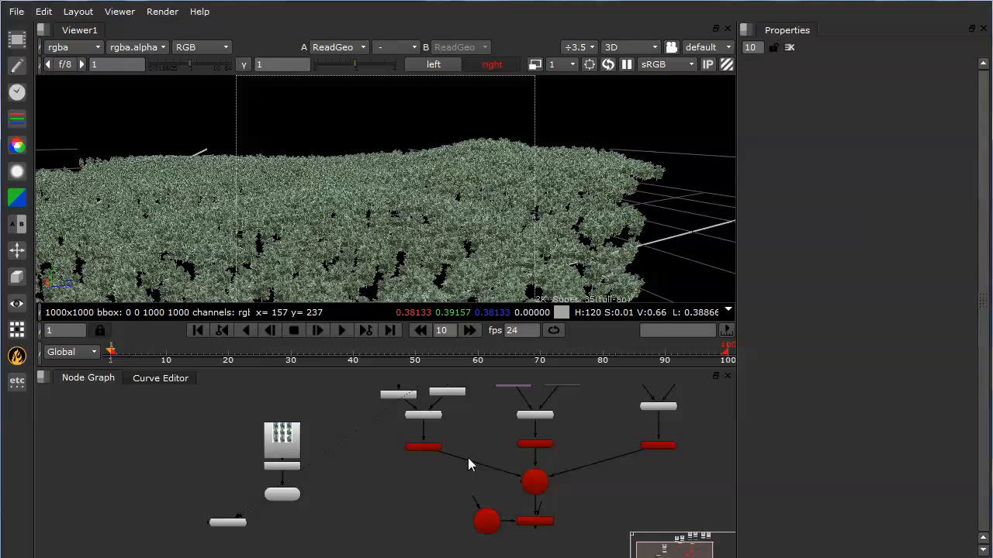
left_click(535, 483)
key("1")
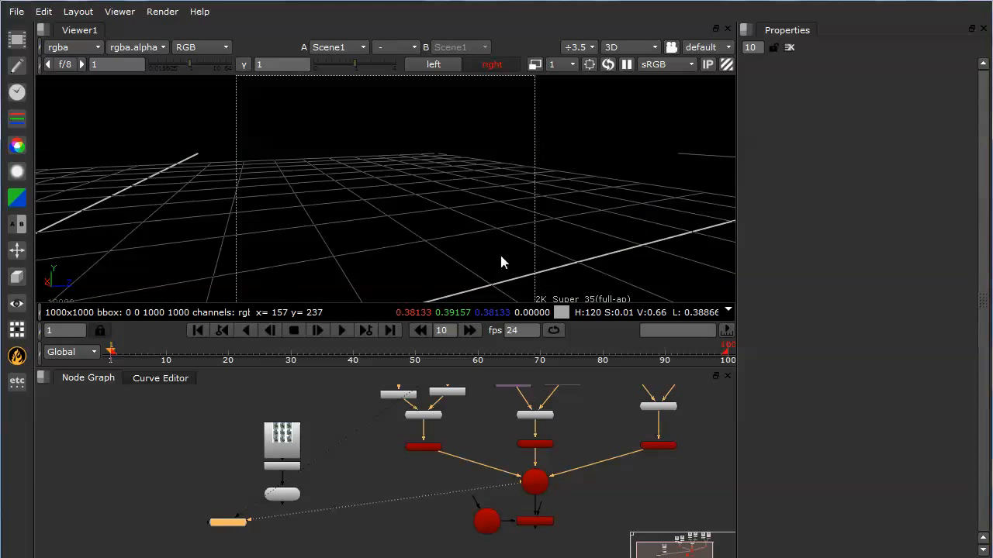
key("f")
left_click_drag(495, 181, 506, 200, "ctrl")
left_click(467, 231)
left_click(548, 197)
Display the Read3 left and Read4 right foreground tree images on viewer inputs 1 and 2.
middle_click_drag(466, 429, 340, 496)
scroll(320, 480, "up", 3)
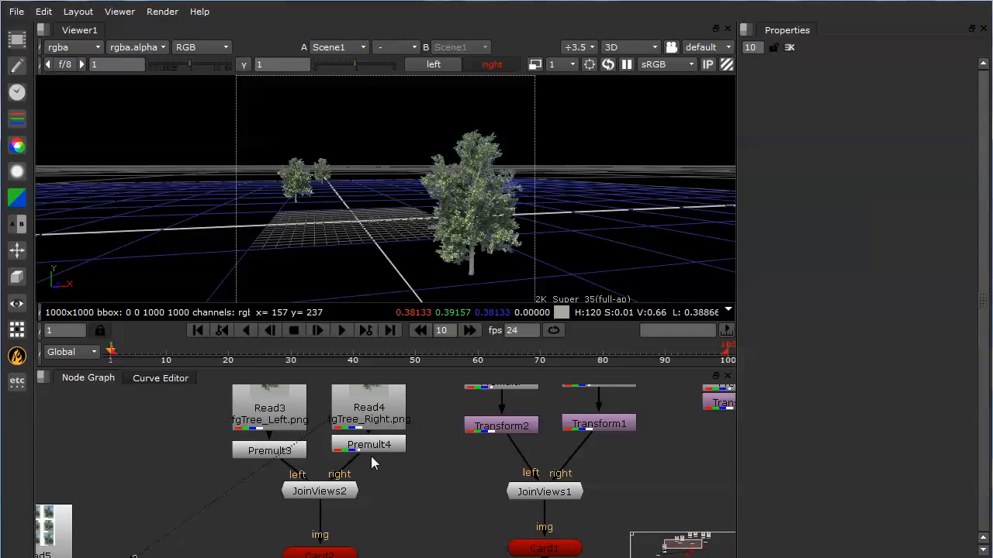
middle_click_drag(307, 492, 369, 462)
middle_click_drag(286, 424, 282, 435)
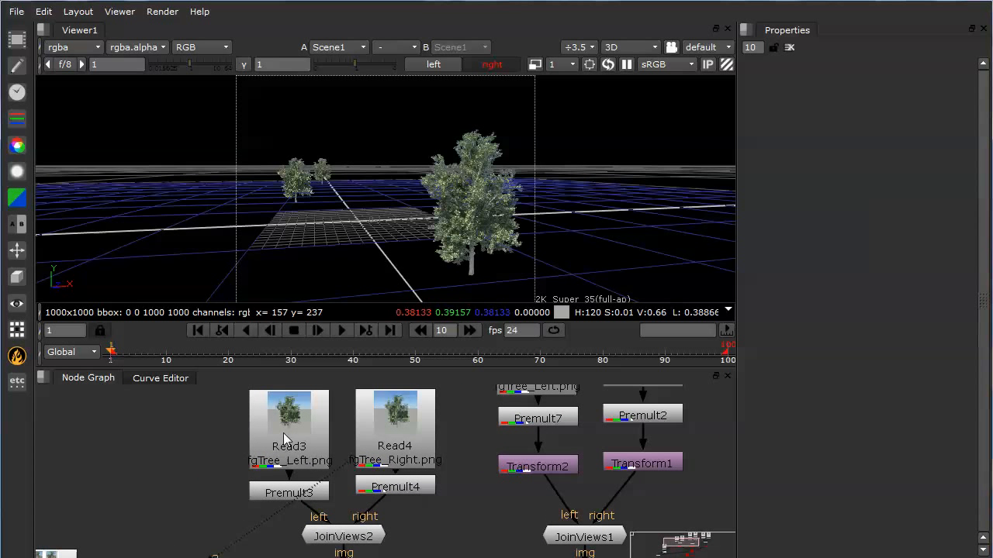
left_click_drag(298, 437, 295, 434)
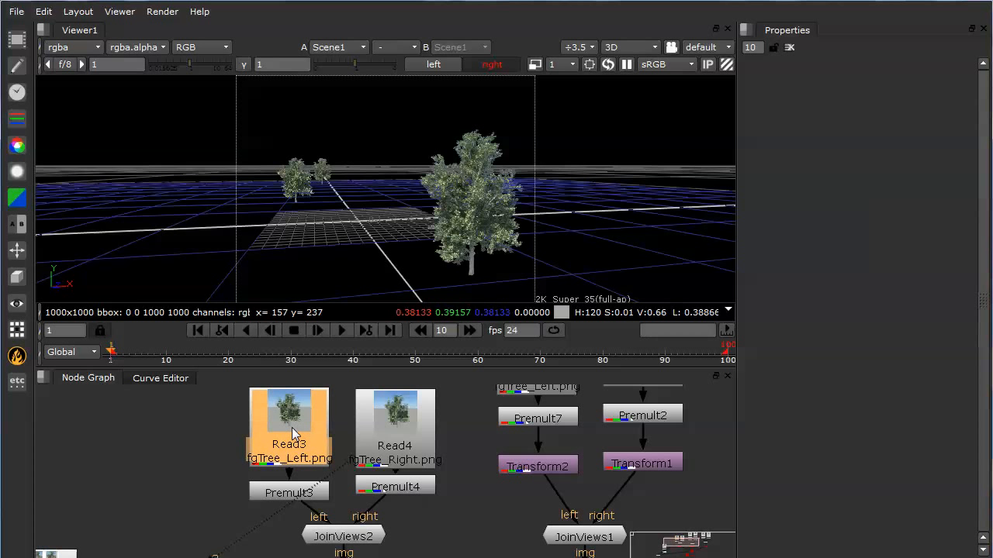
left_click(380, 436)
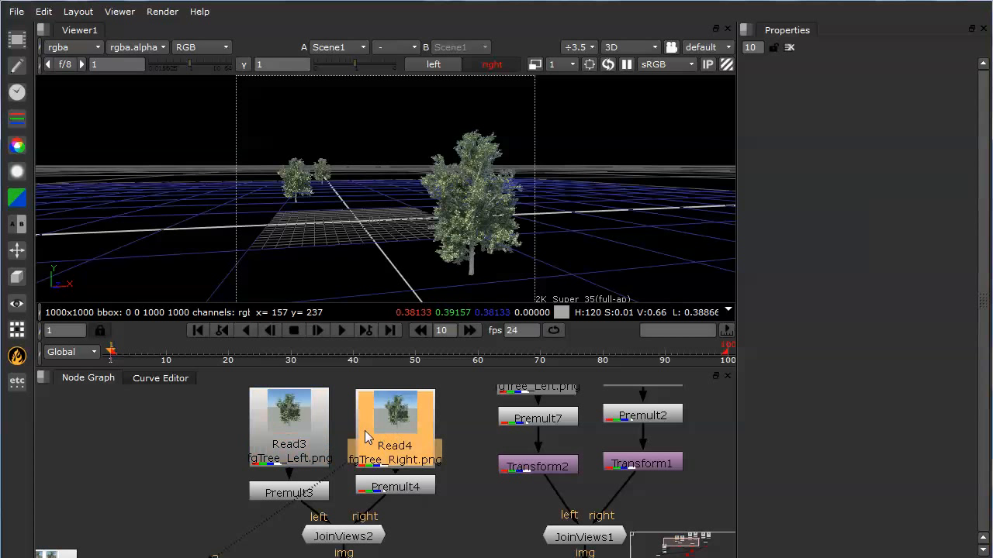
left_click(286, 438)
key("1")
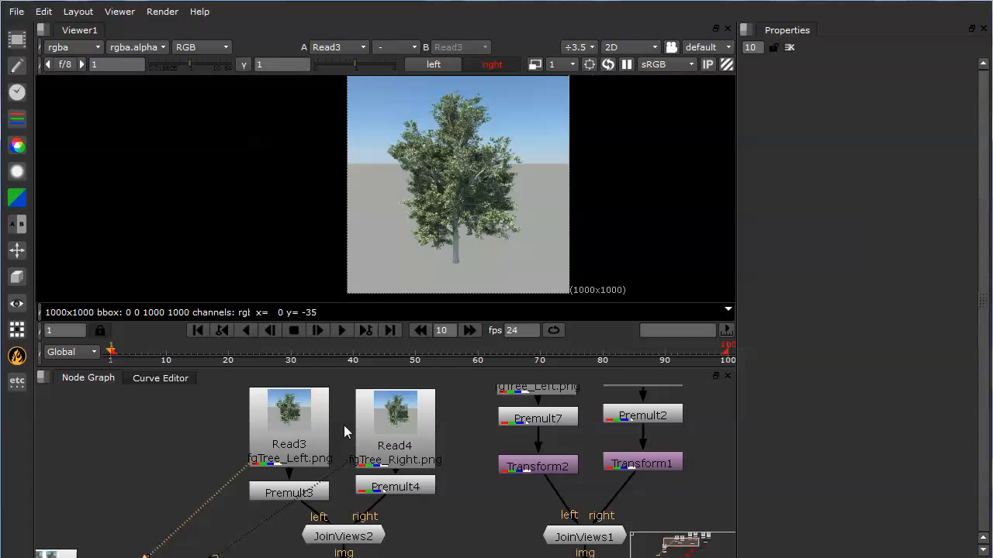
left_click(398, 431)
key("1")
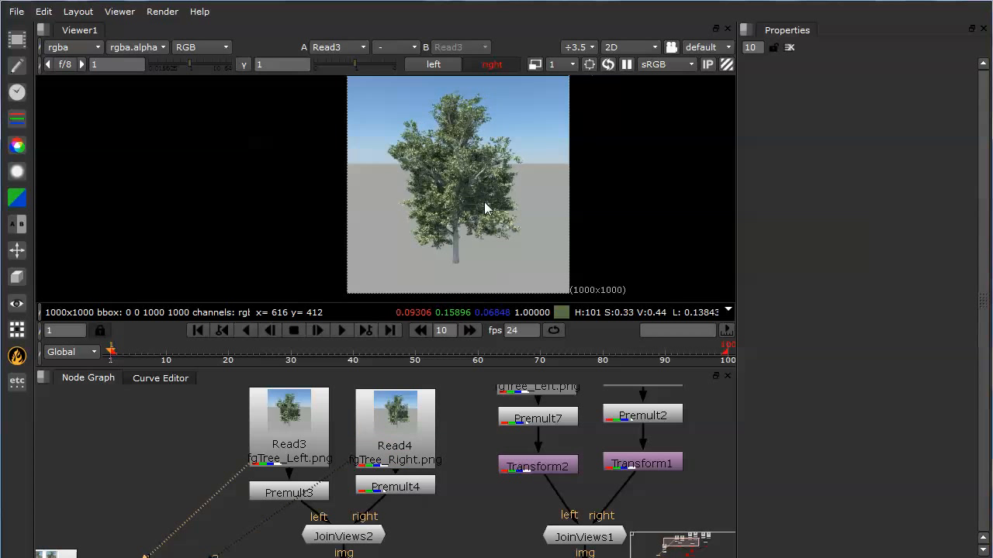
key("2")
Compare the left and right foreground tree images by alternating between viewer inputs 1 and 2.
key("1")
key("2")
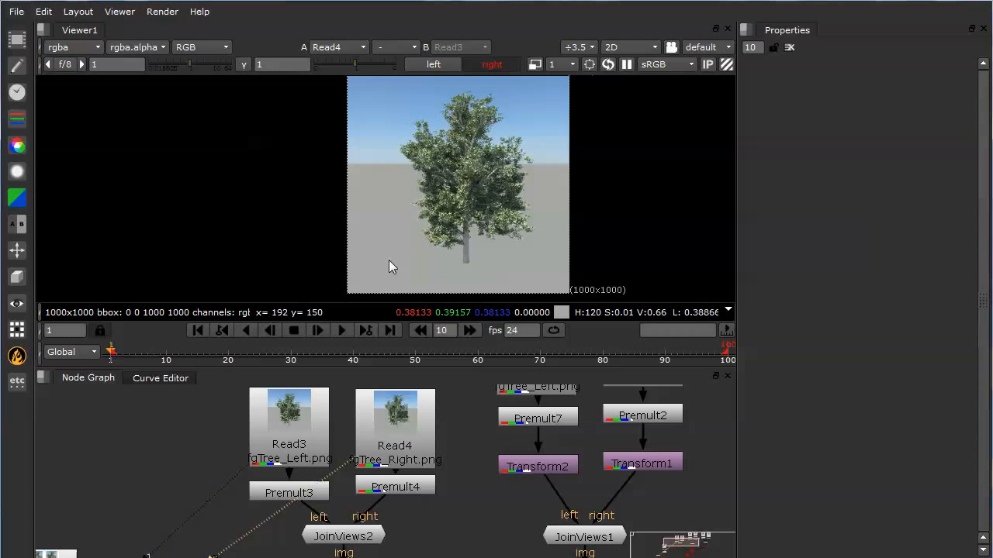
key("1")
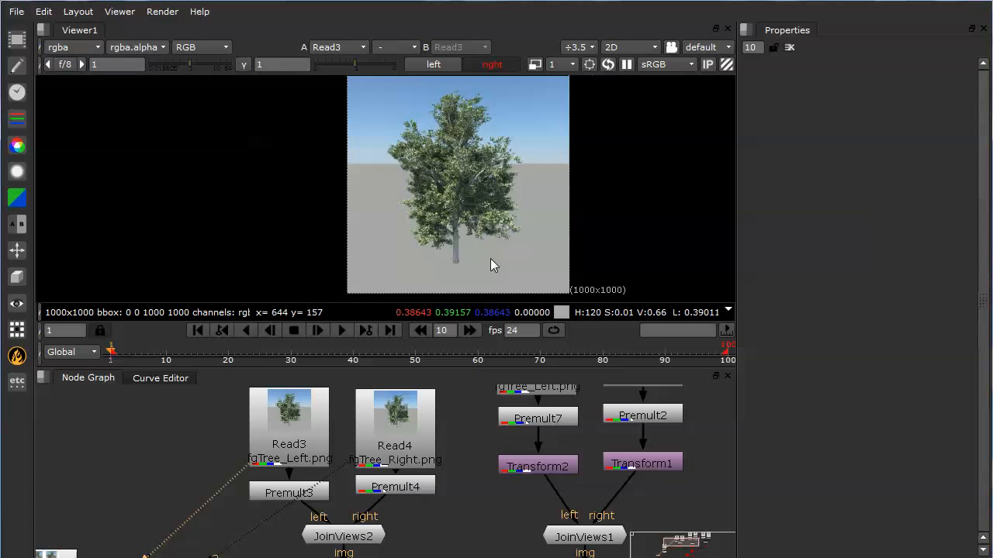
key("2")
key("2")
key("1")
key("2")
key("1")
key("2")
key("1")
key("2")
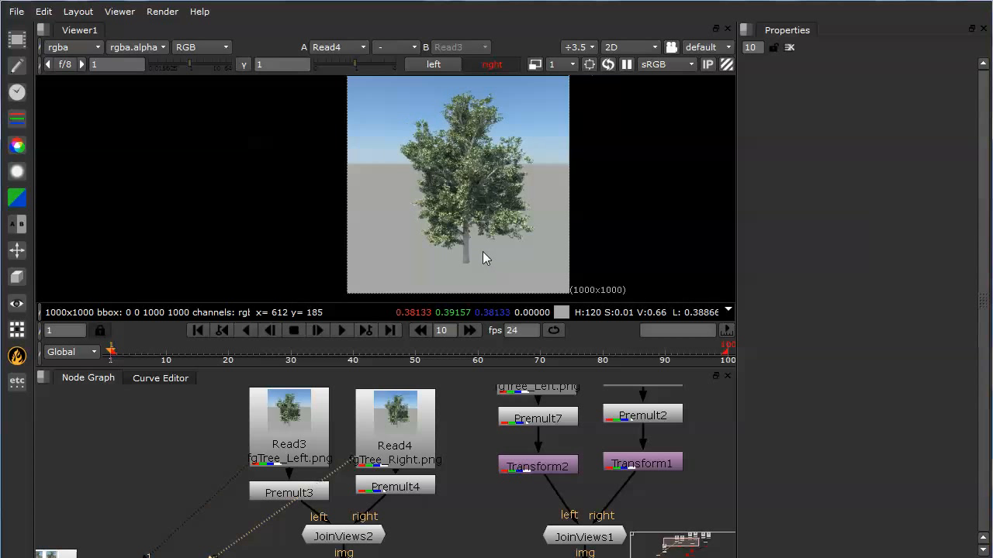
key("1")
key("2")
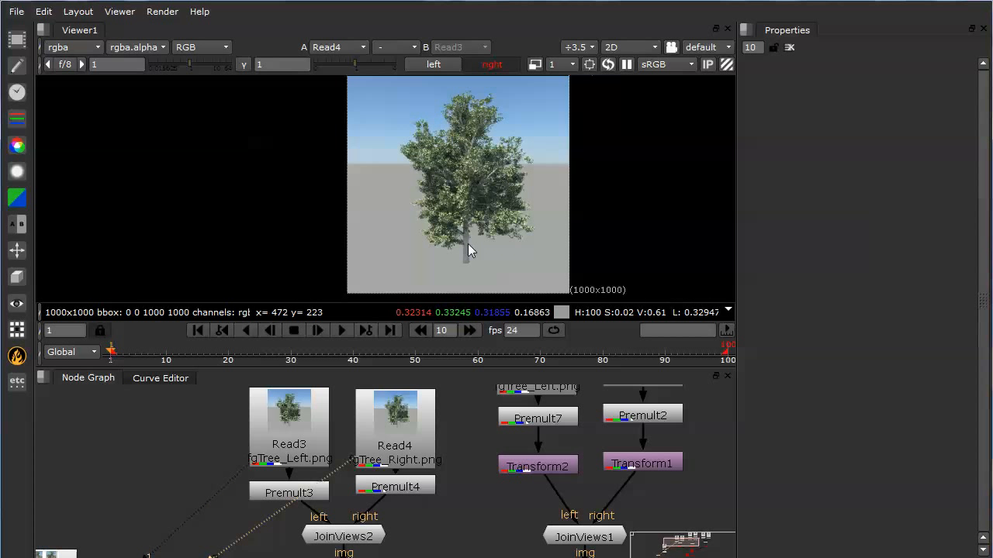
key("1")
key("2")
Examine how the left and right tree images pass through Premult3, Premult4, JoinViews2 and Card2 into the scene.
middle_click_drag(322, 475, 301, 434)
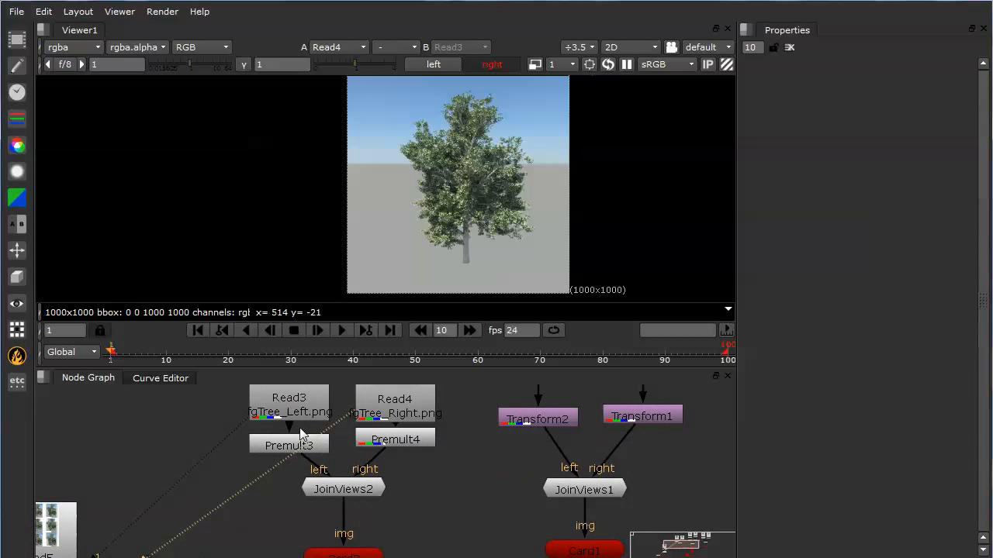
left_click(349, 480)
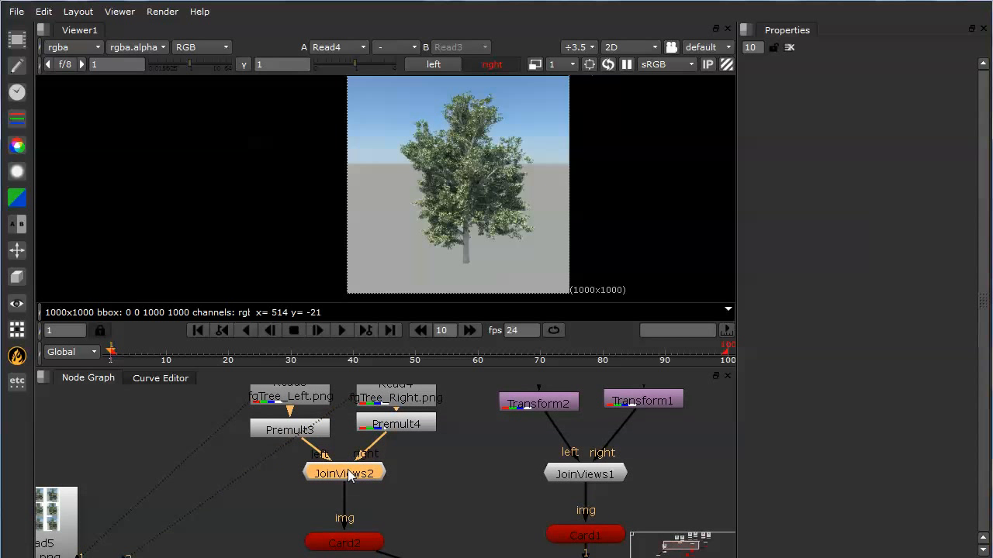
middle_click_drag(348, 480, 347, 447)
left_click(340, 504)
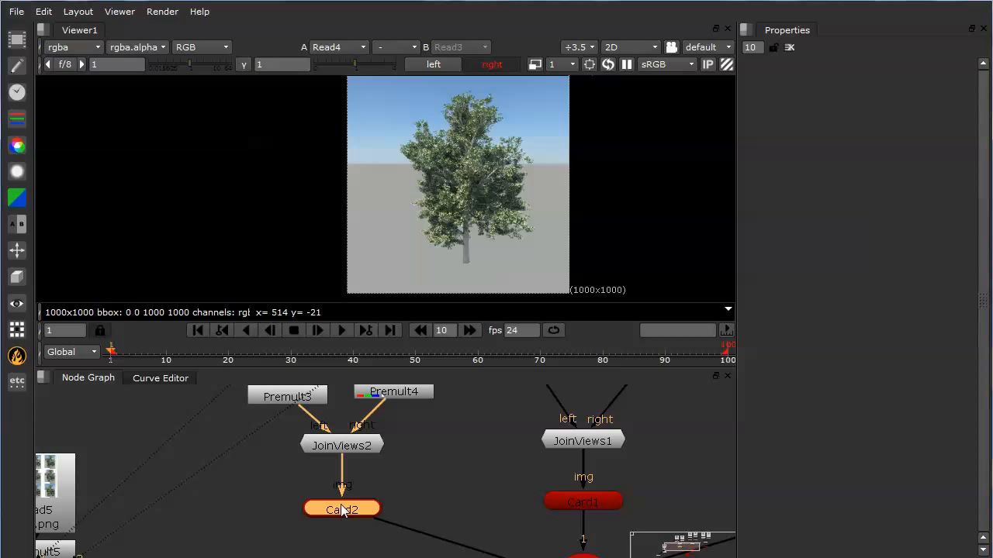
scroll(490, 500, "down", 6)
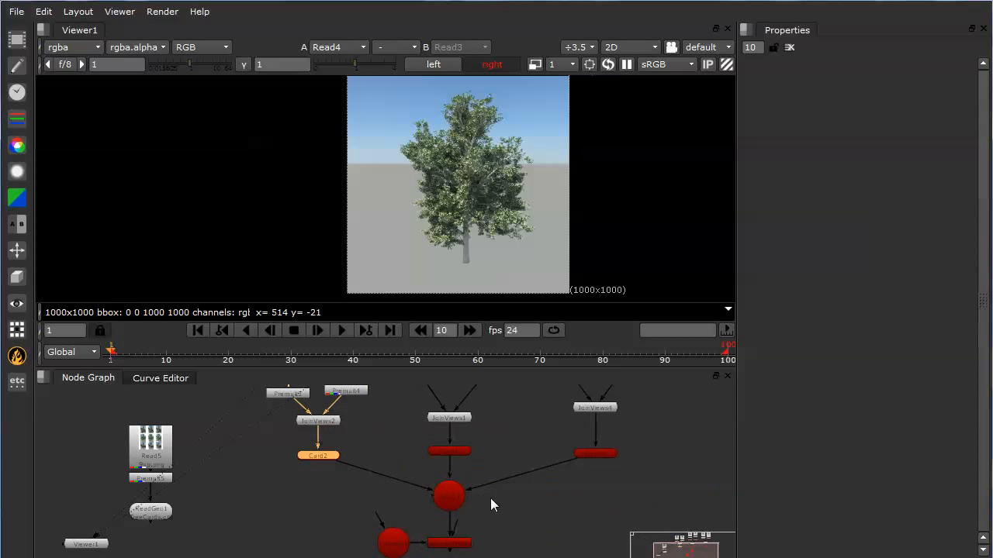
scroll(442, 496, "down", 1)
mouse_move(442, 496)
middle_mouse_down()
mouse_move(445, 519)
mouse_move(432, 505)
mouse_move(445, 520)
mouse_move(444, 504)
middle_mouse_up()
scroll(411, 500, "down", 2)
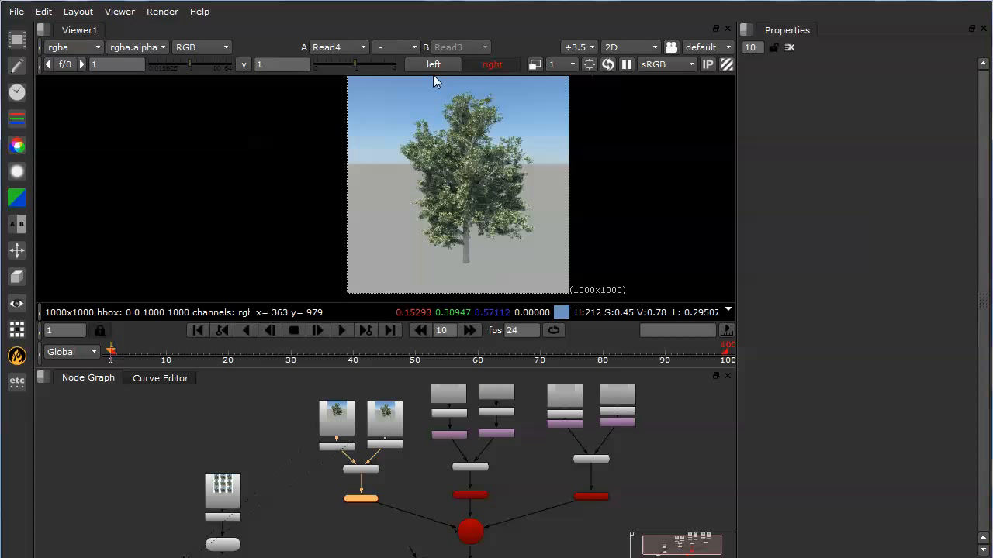
middle_click_drag(400, 473, 417, 473)
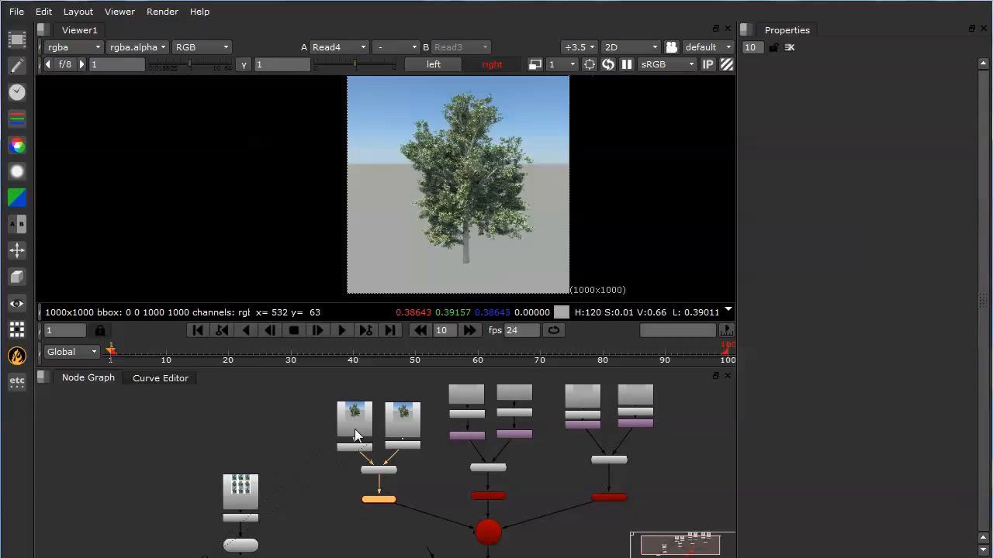
scroll(380, 426, "up", 4)
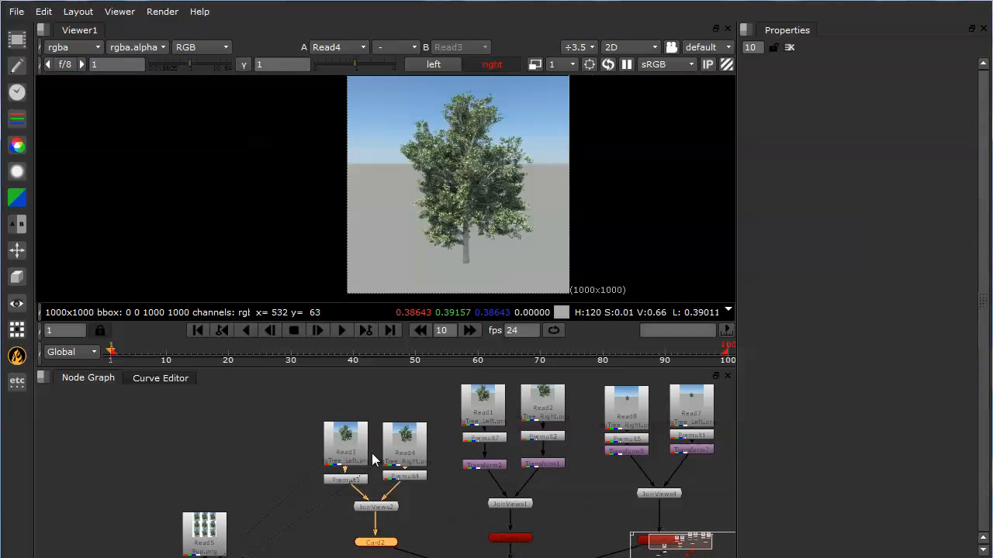
middle_click_drag(390, 456, 396, 443)
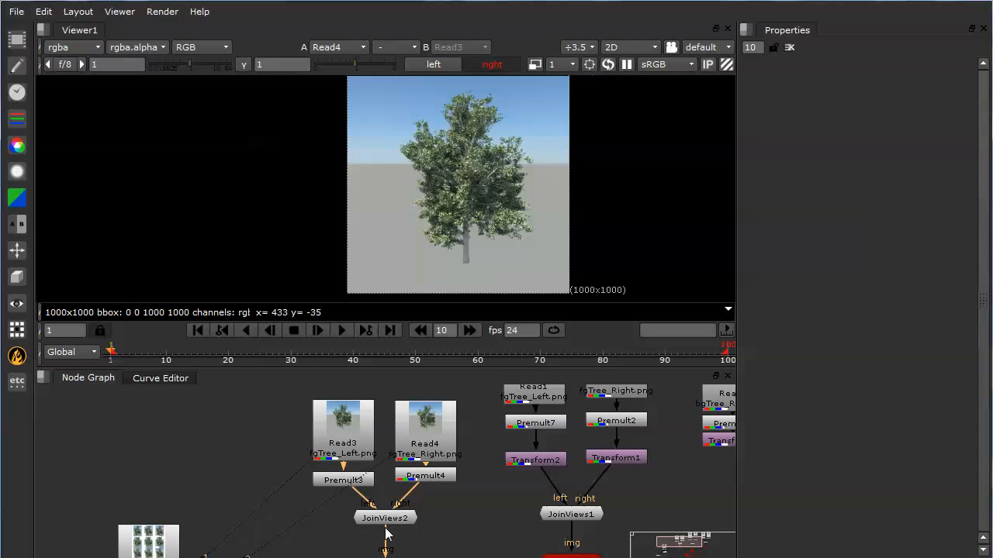
middle_click_drag(403, 531, 374, 472)
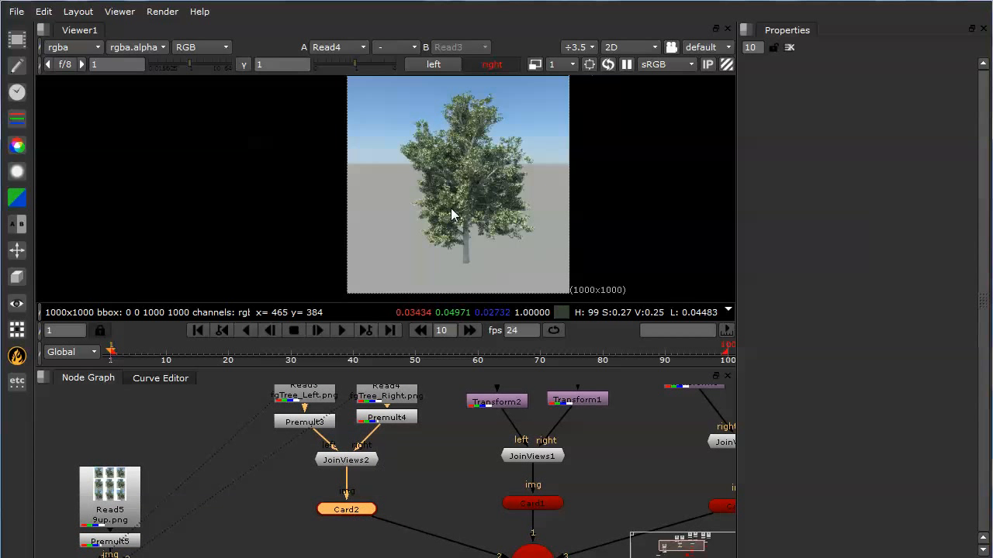
Switch the viewer to 3D and open Scene1's properties to show the three tree cards together.
key("Tab")
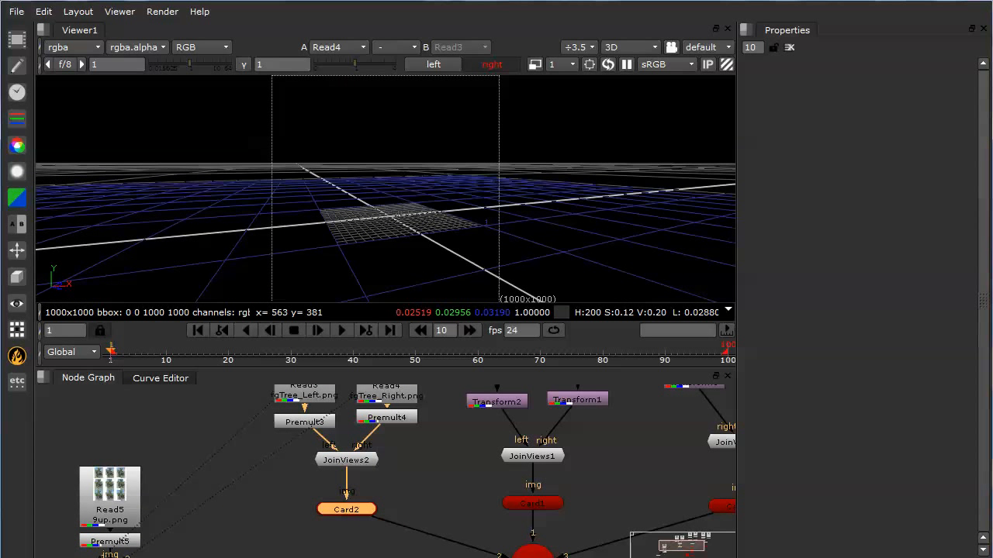
right_click_drag(487, 235, 419, 222, "alt")
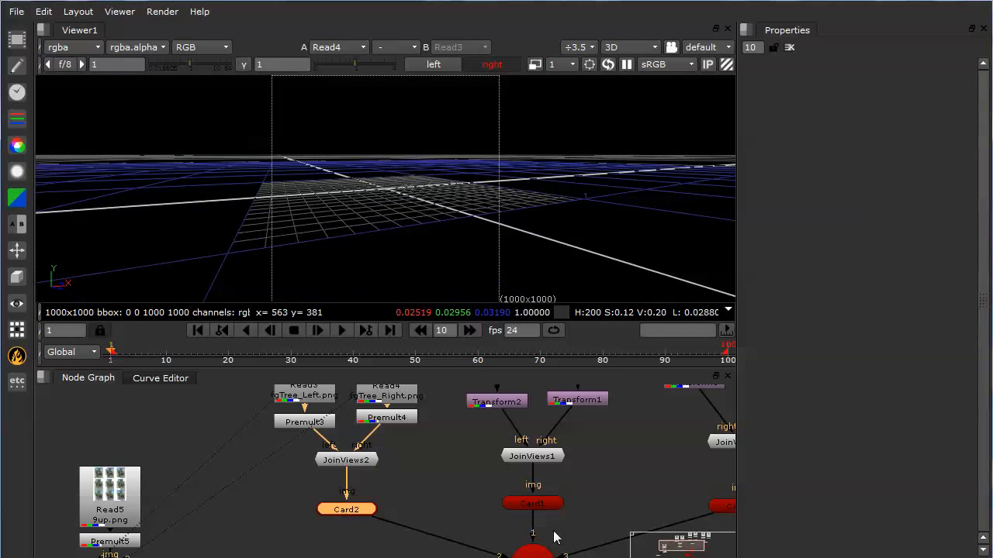
middle_click_drag(553, 537, 547, 490)
left_click(525, 520)
right_click_drag(388, 245, 545, 182, "alt")
left_click(544, 181)
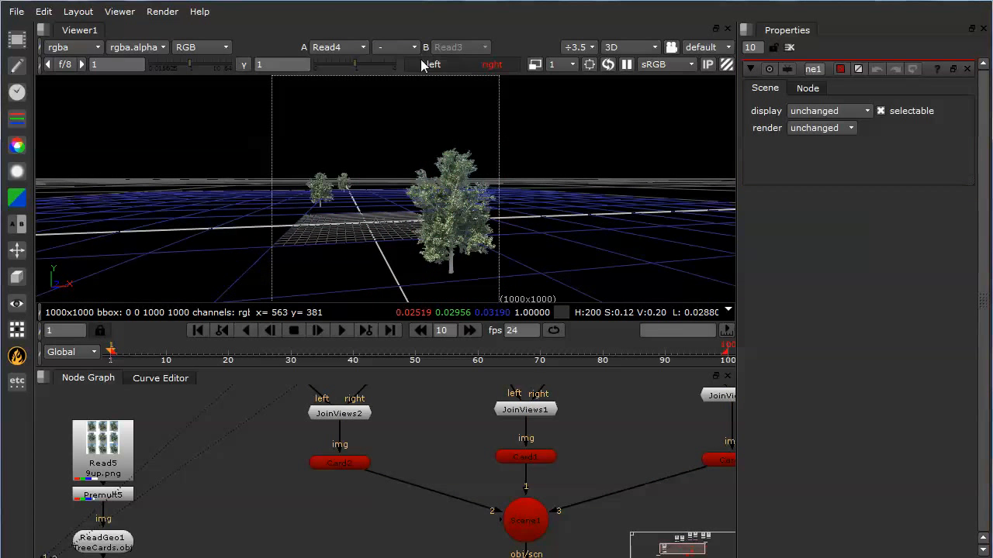
Compare the left and right stereo views of the tree cards in the 3D scene.
left_click(425, 64)
left_click(500, 66)
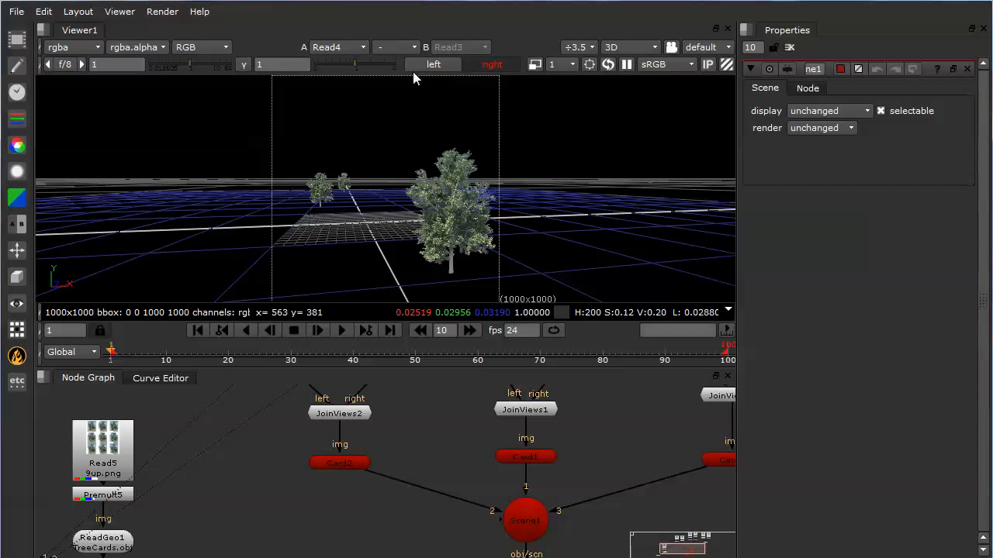
left_click(419, 64)
left_click(484, 66)
left_click(451, 66)
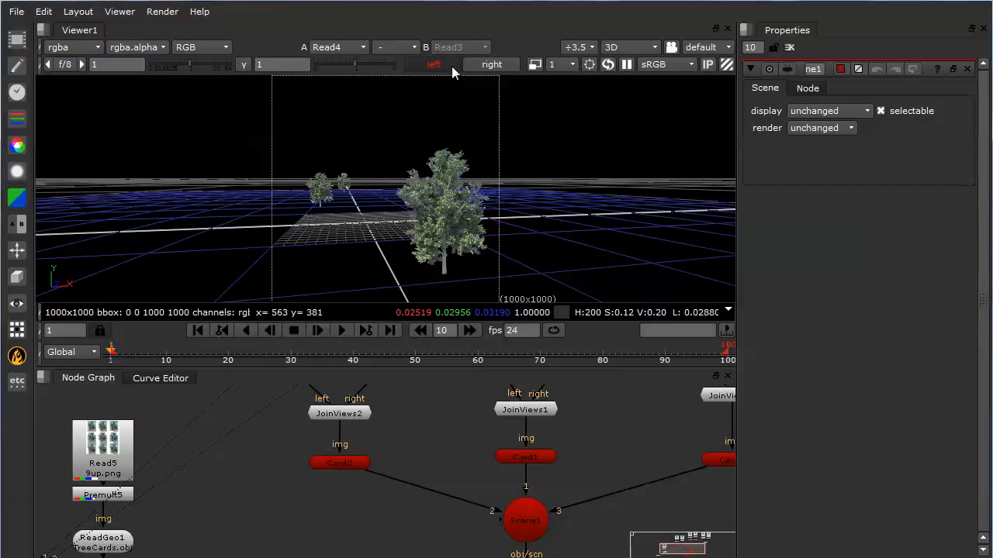
left_click(483, 63)
left_click(433, 64)
Select the foreground tree's Card2 and compare its image between the left and right views.
left_click(450, 177)
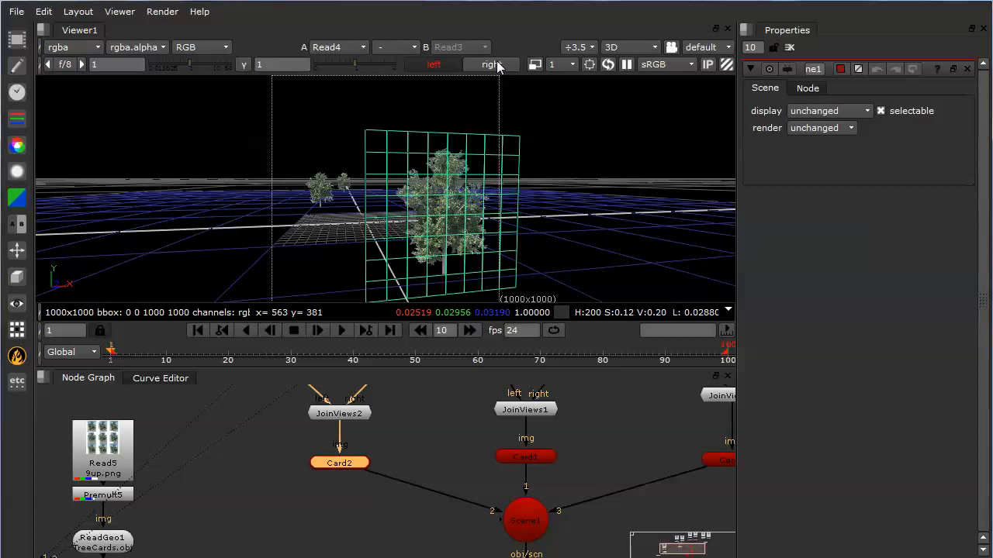
left_click(510, 111)
left_click(448, 200)
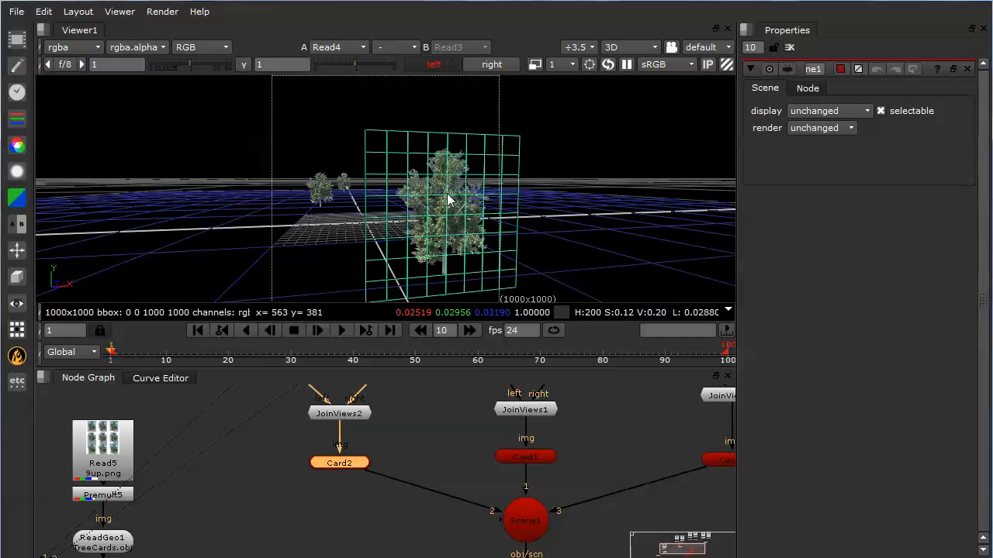
left_click(484, 65)
left_click(432, 66)
left_click(488, 66)
left_click(443, 67)
left_click(478, 68)
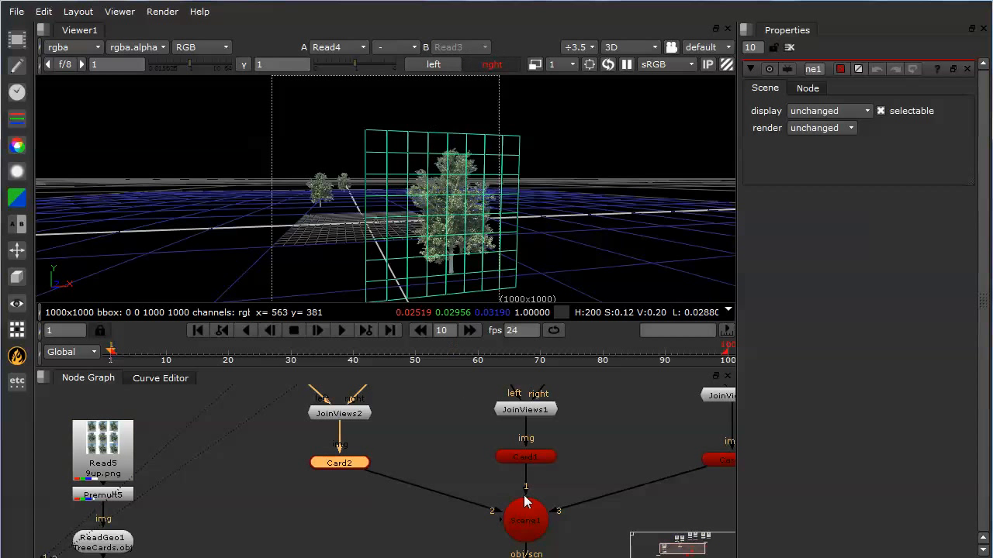
Display the ScanlineRender1 output in the viewer as a 2D image.
middle_click_drag(525, 502, 518, 379)
left_click(525, 460)
key("1")
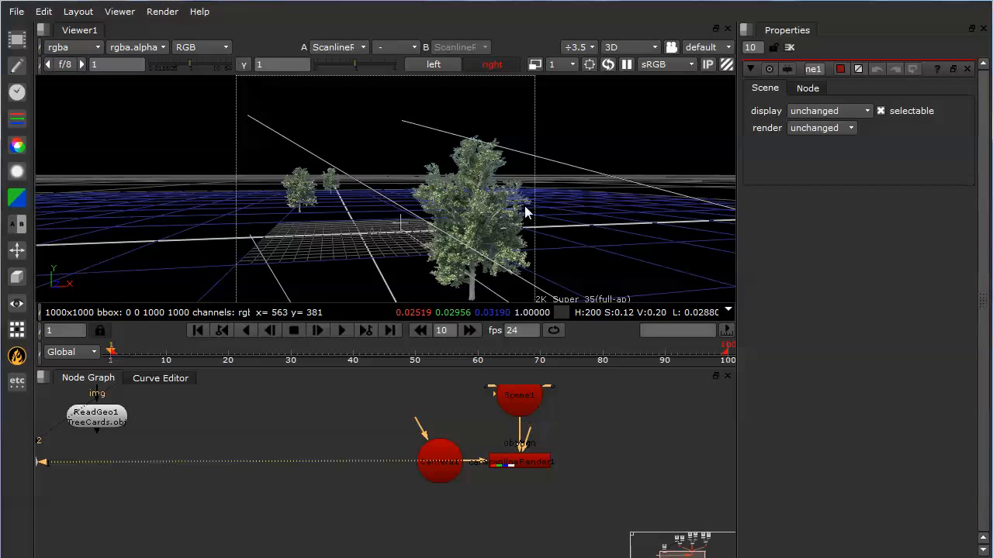
key("Tab")
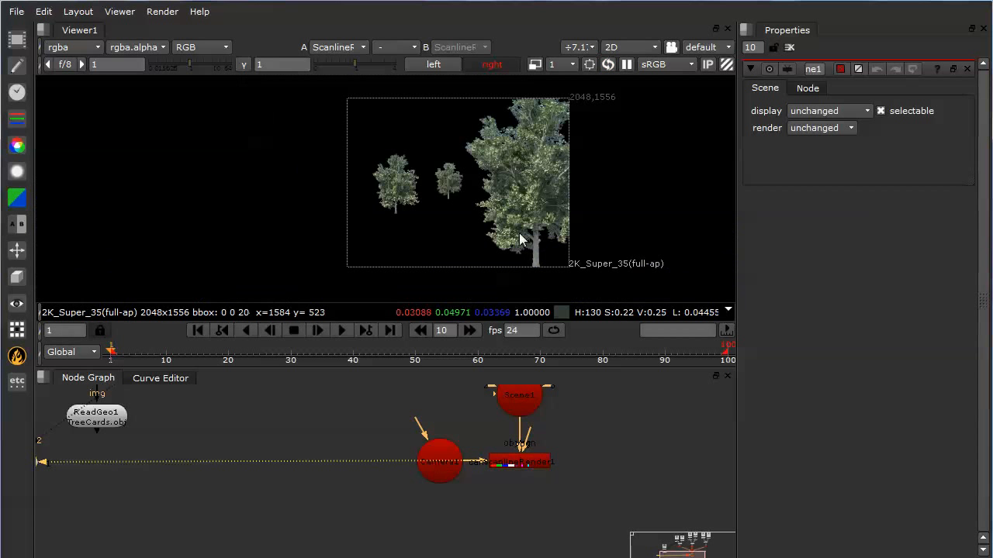
Compare the left and right eye renders of the three trees in the 2D output.
left_click(429, 68)
left_click(493, 65)
left_click(425, 66)
left_click(491, 66)
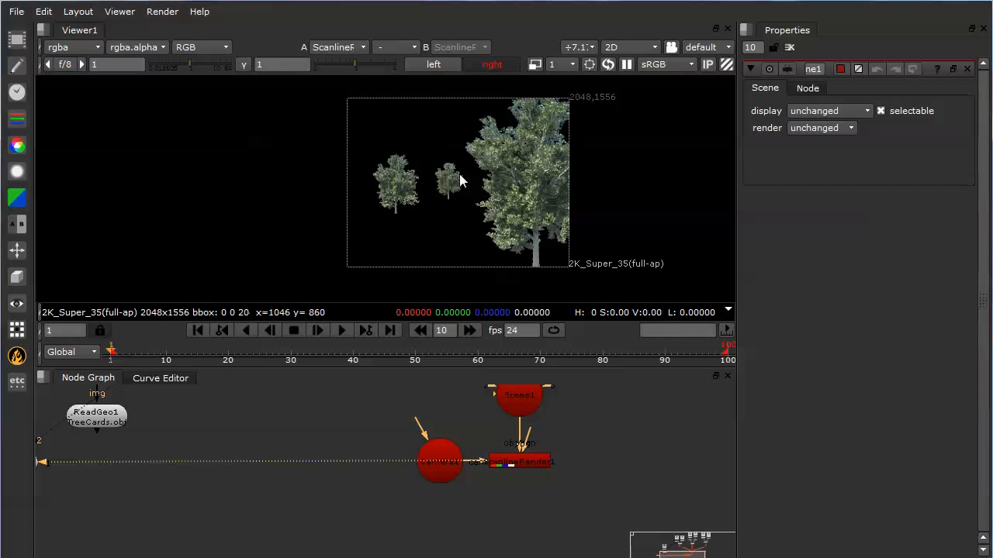
left_click(447, 65)
left_click(492, 68)
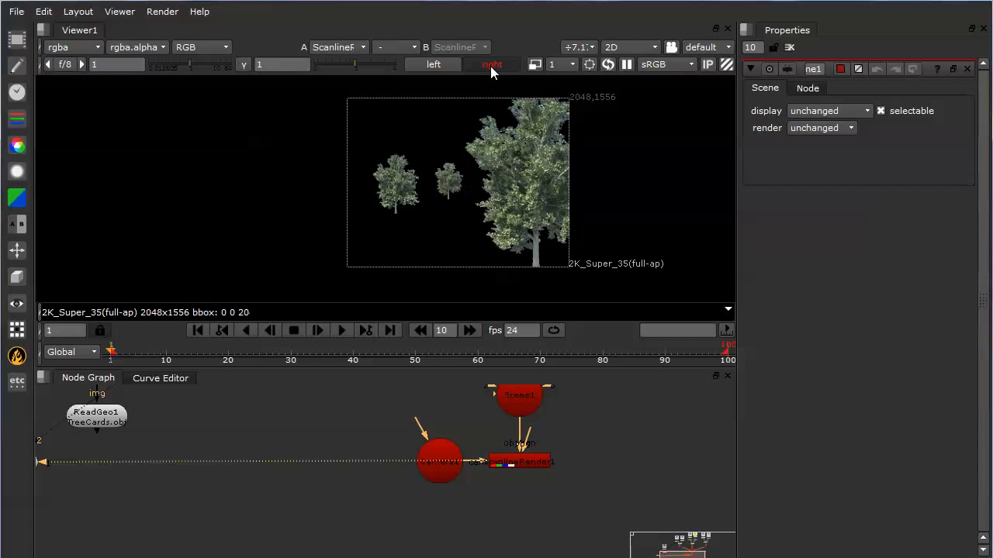
Return to the left-eye view of the 3D scene and select the foreground tree's card.
left_click(426, 65)
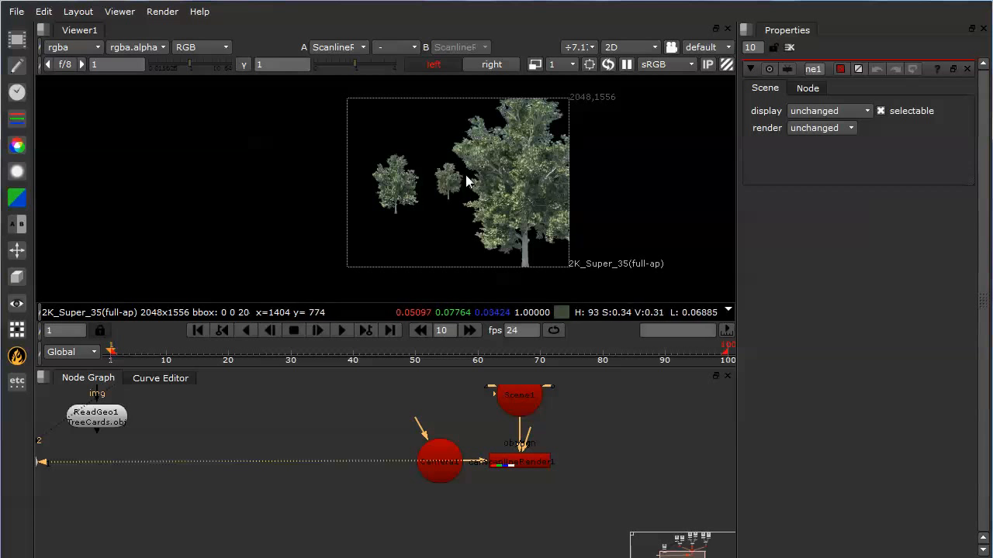
key("Tab")
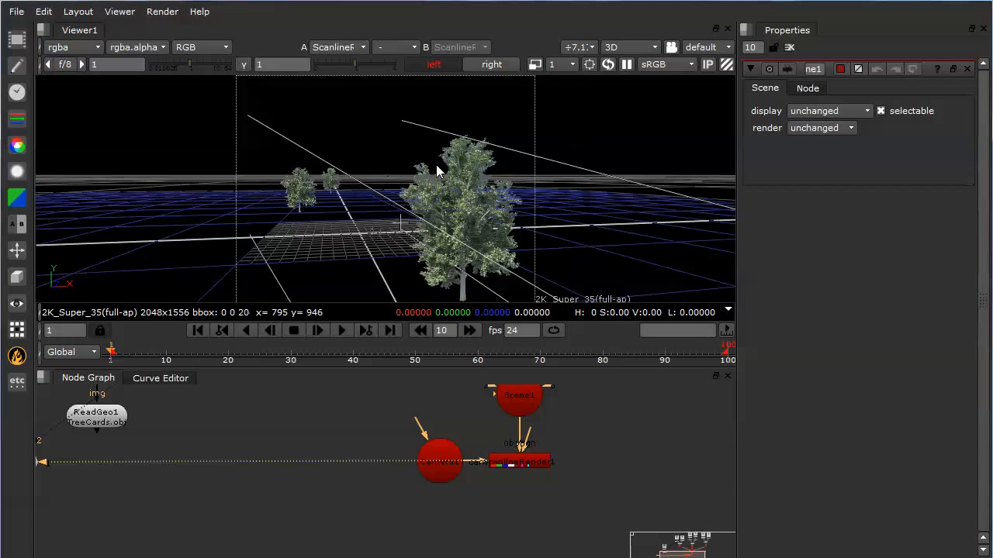
left_click(468, 224)
left_click_drag(425, 219, 475, 226, "ctrl")
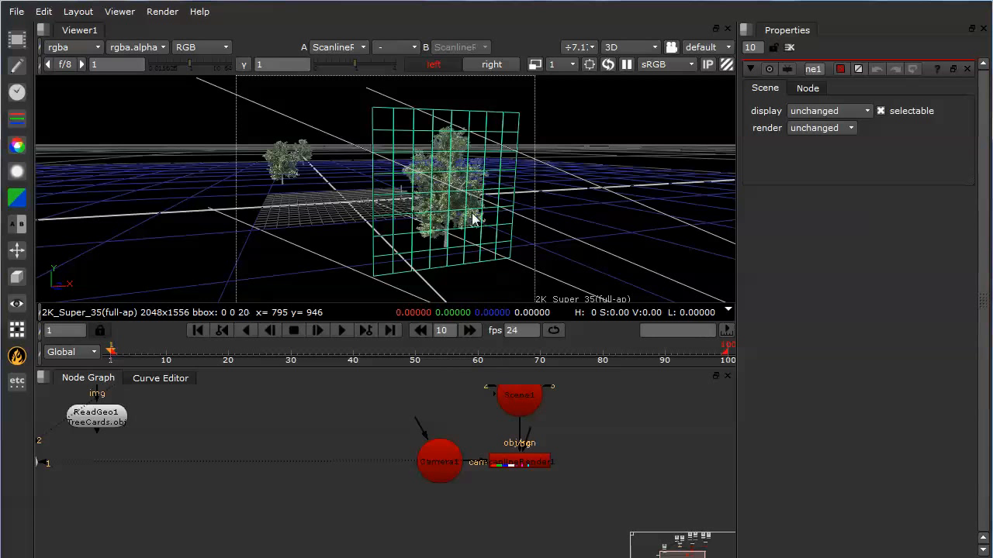
Trace the foreground card back to its Read3 (fgTree_Left.png) and Read4 (fgTree_Right.png) source images in the node graph.
middle_click_drag(448, 446, 450, 509)
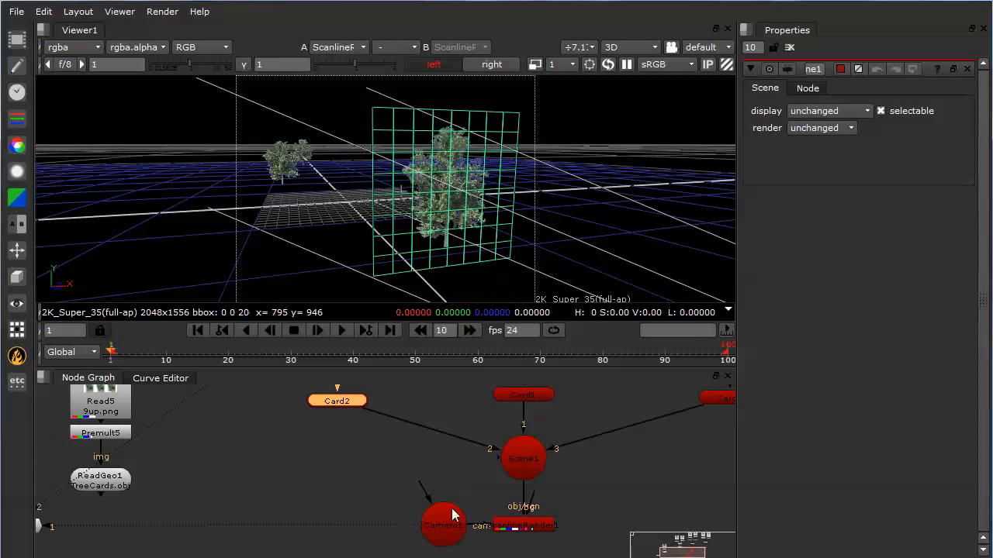
middle_click_drag(428, 401, 451, 512)
middle_click_drag(413, 469, 432, 513)
left_click(338, 428)
left_click_drag(338, 427, 336, 421)
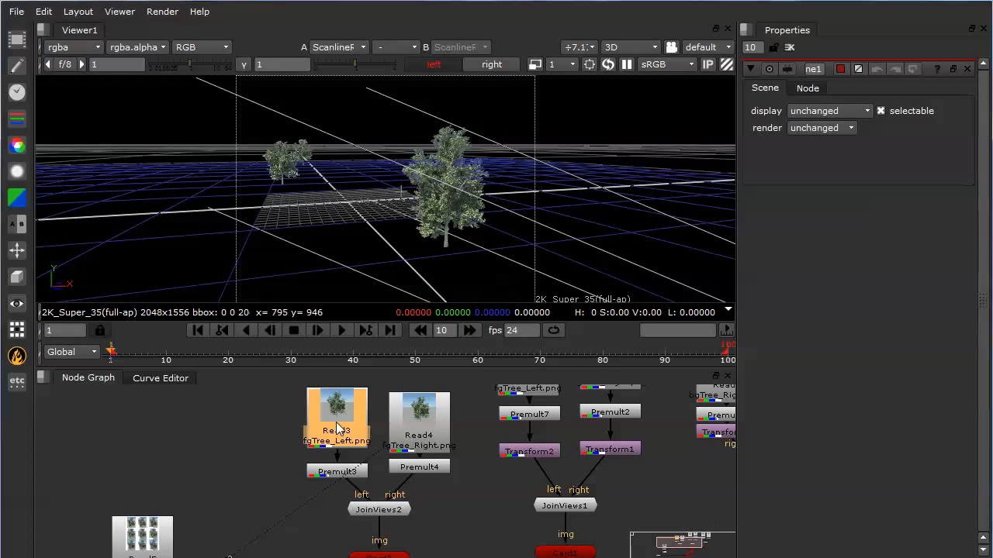
left_click_drag(420, 419, 420, 414)
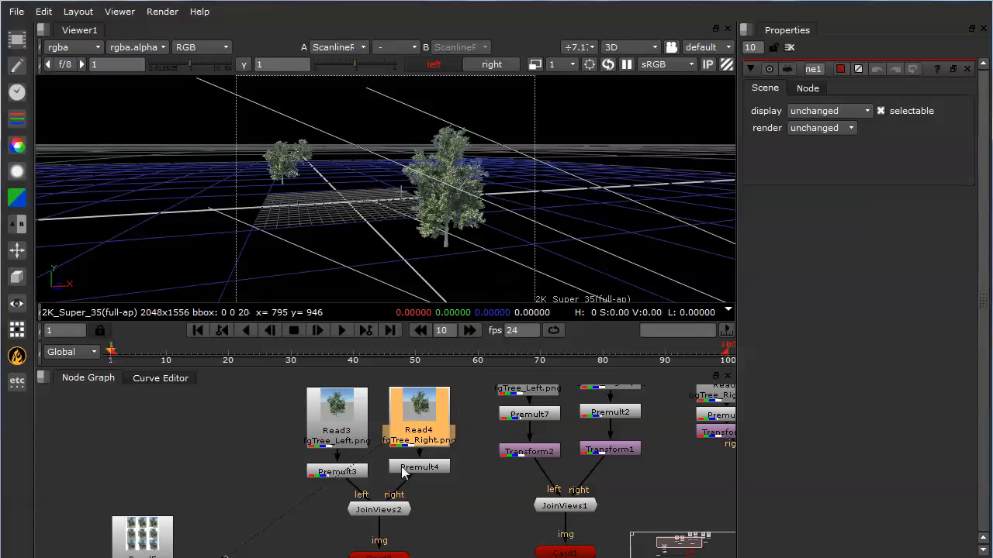
Inspect the foreground and background tree cards in the 3D scene, checking the foreground card's flat shape from several angles.
scroll(423, 230, "up", 5)
left_click_drag(418, 233, 440, 230, "ctrl")
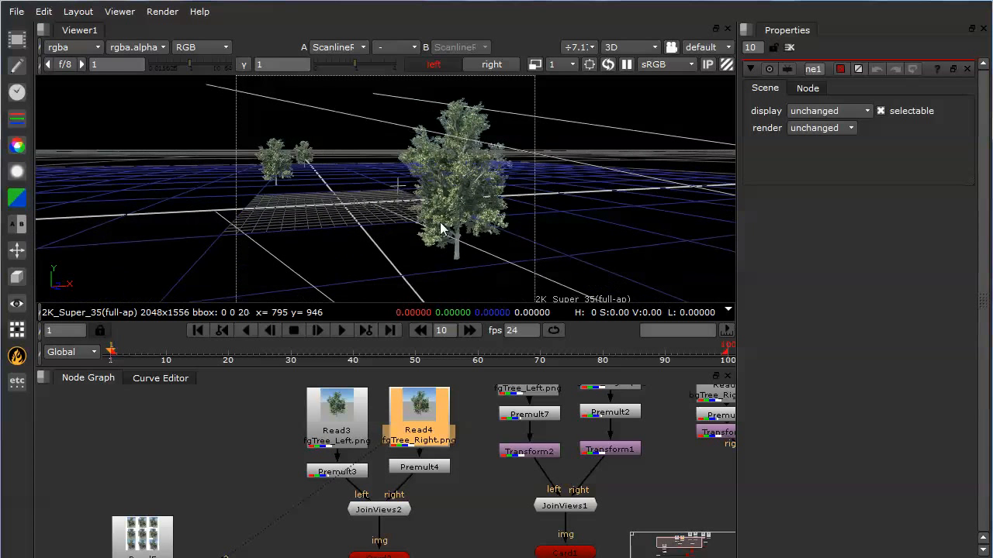
left_click(450, 211)
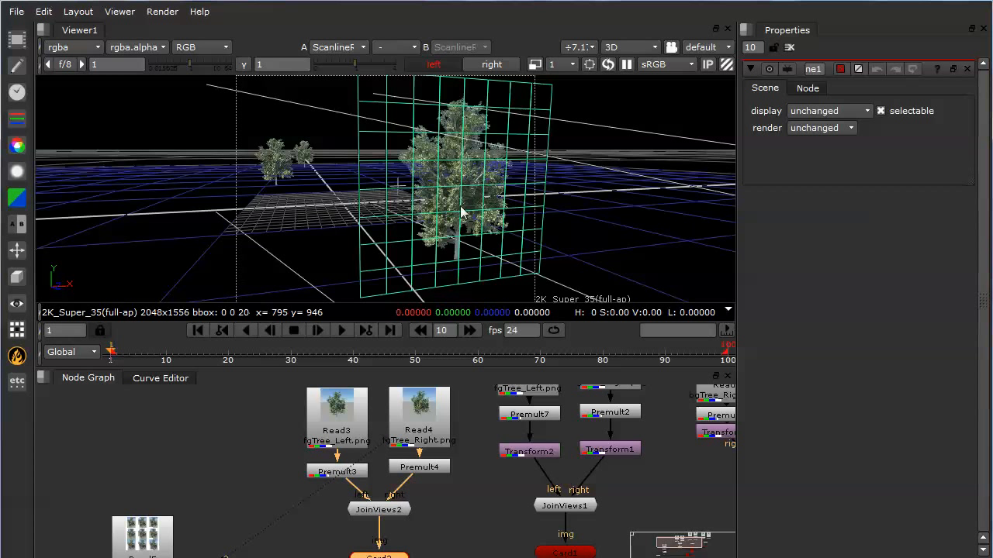
left_click(569, 207)
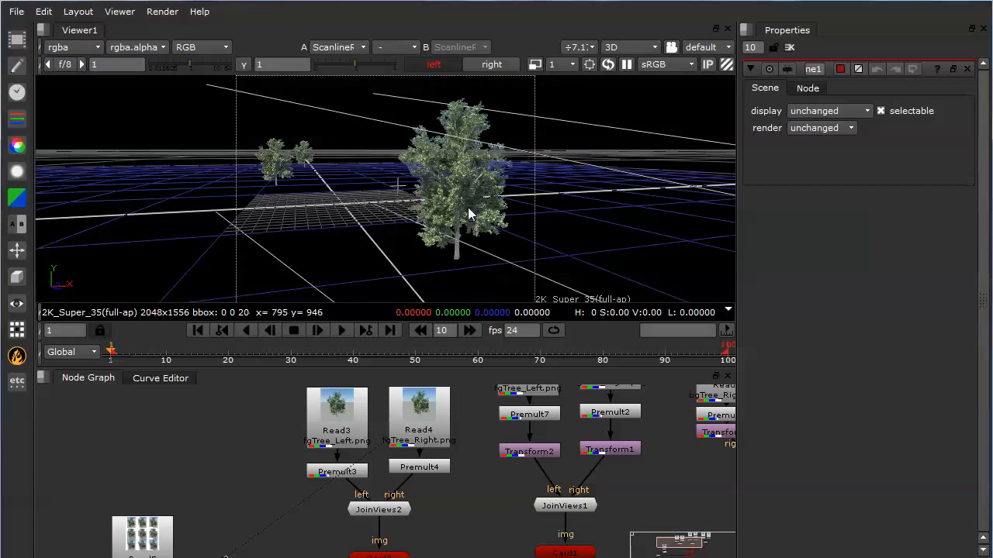
left_click(468, 208)
left_click(290, 175)
left_click(577, 230)
left_click_drag(522, 218, 561, 228, "ctrl")
middle_click_drag(408, 489, 315, 506)
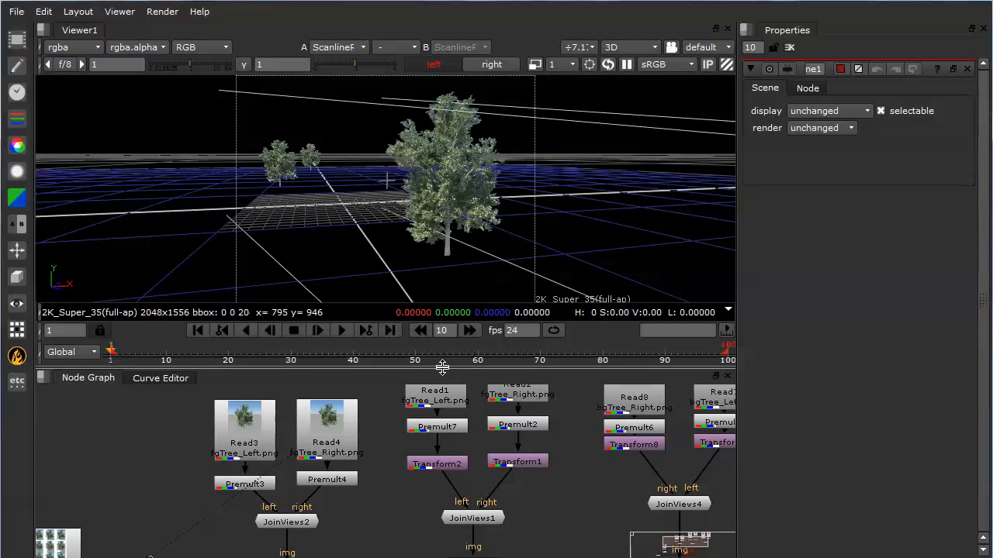
left_click_drag(357, 200, 454, 236, "ctrl")
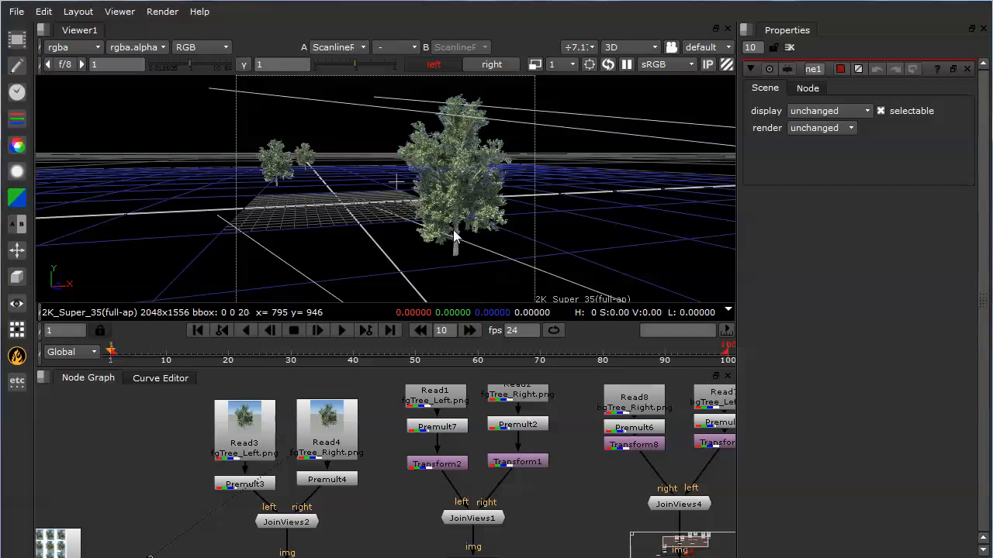
left_click(460, 244)
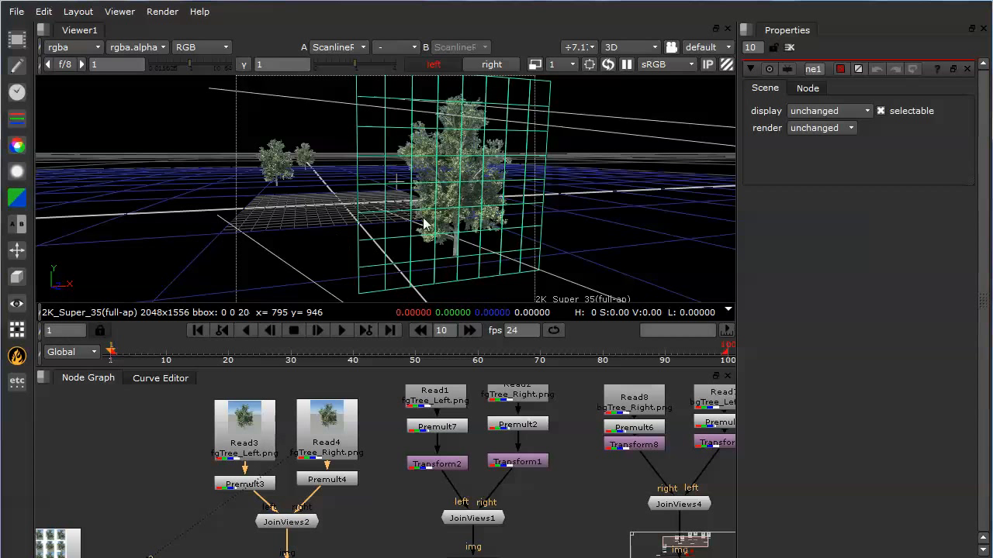
Display the Read1 (fgTree_Left.png) source image in the viewer as a 2D image.
middle_click_drag(435, 460, 351, 516)
left_click(357, 445)
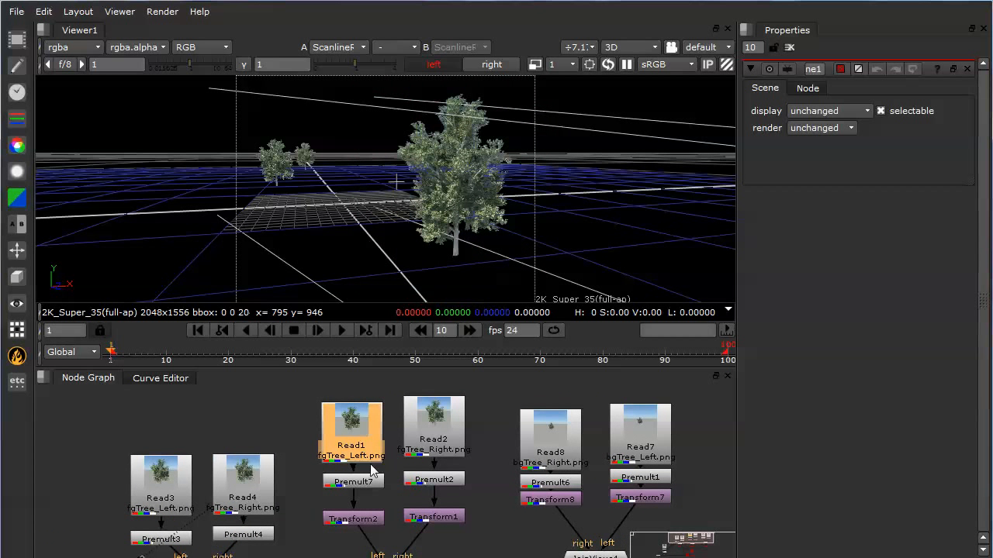
key("1")
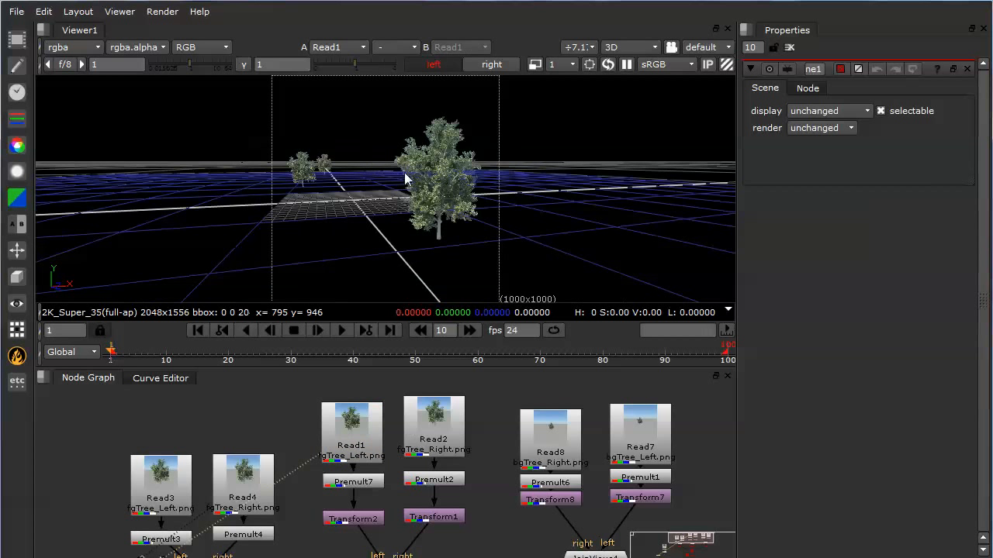
key("Tab")
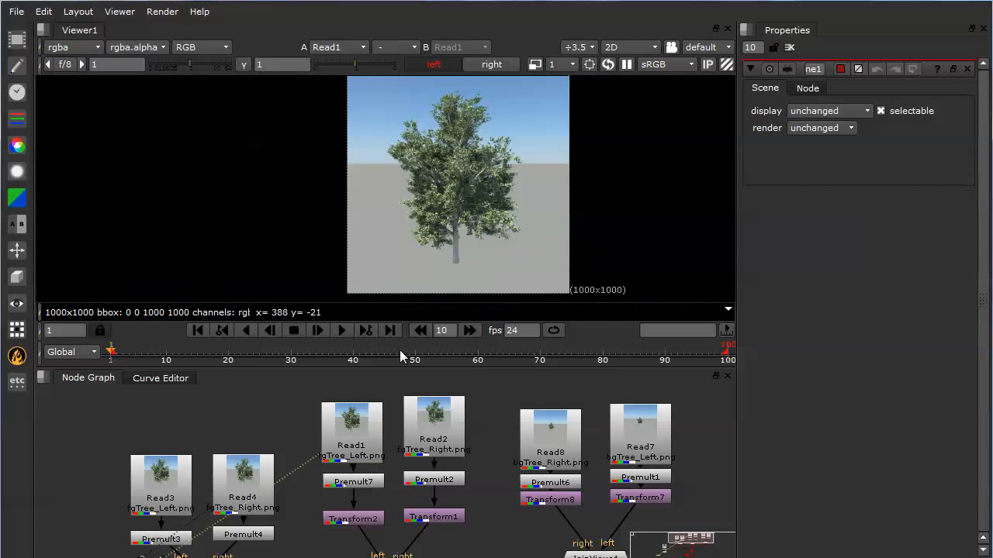
middle_click_drag(384, 440, 389, 431)
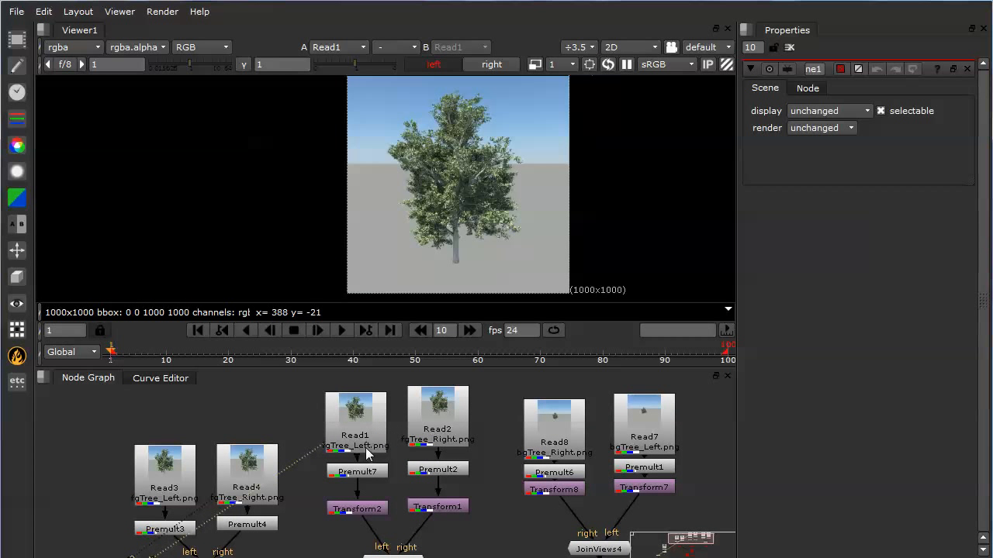
View the outputs of Transform2 and Transform1, the repositioned left and right tree images that feed JoinViews1.
left_click(366, 454)
left_click(373, 473)
left_click(373, 510)
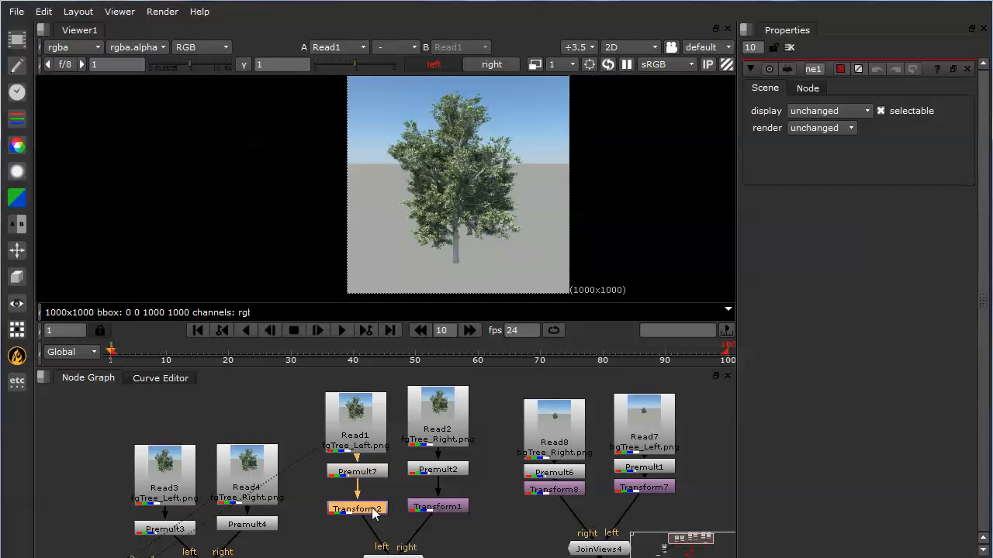
key("1")
left_click(422, 511)
key("1")
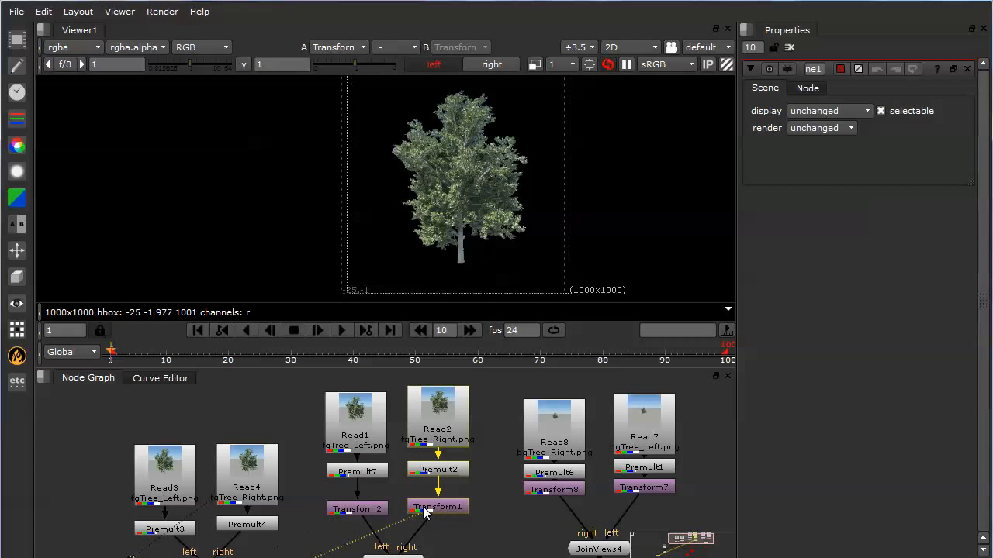
left_click(377, 510)
key("1")
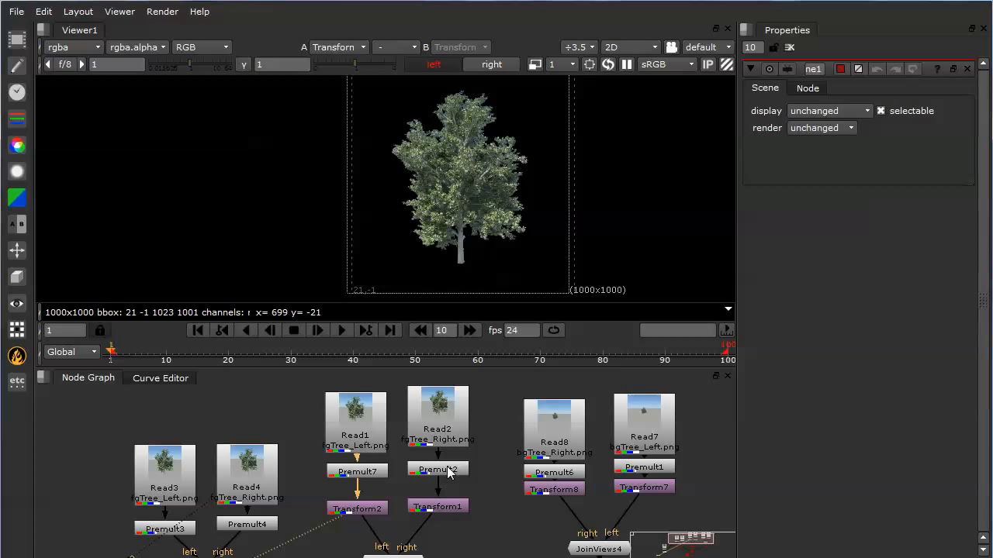
Load Transform1 as the second viewer input and flip repeatedly between it and Transform2 to compare the tree trunk's alignment.
left_click(431, 507)
key("2")
key("1")
key("2")
key("1")
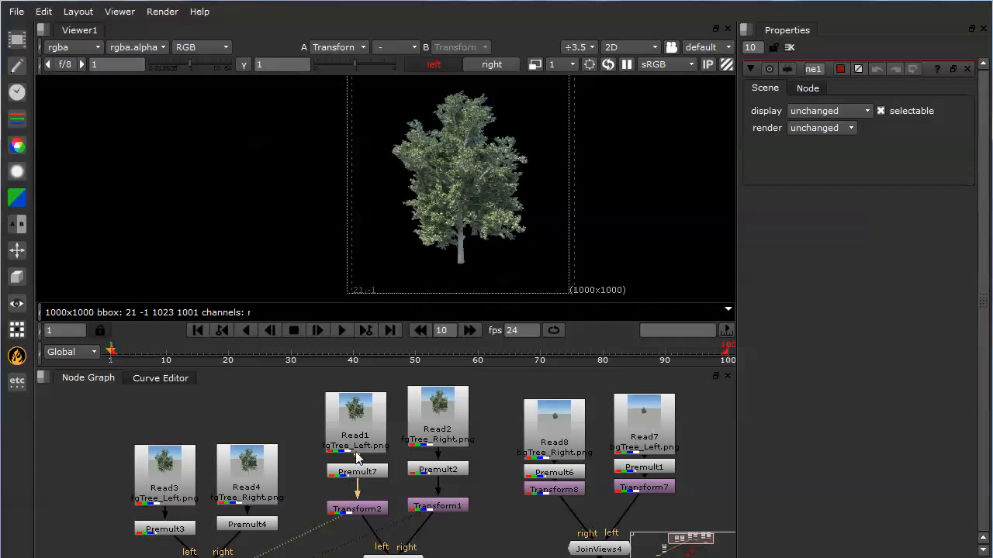
key("2")
key("1")
key("2")
key("1")
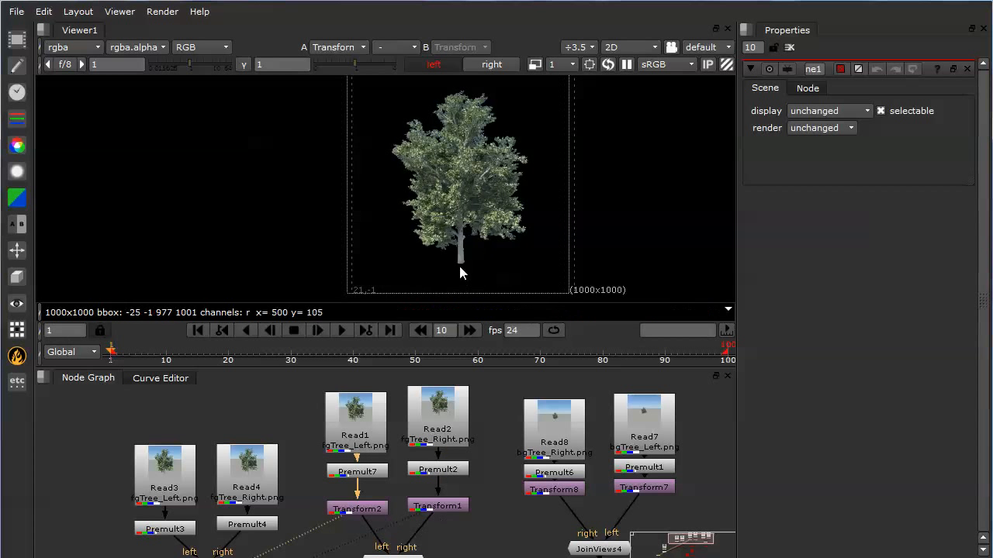
key("2")
key("1")
key("2")
key("1")
key("2")
key("1")
key("2")
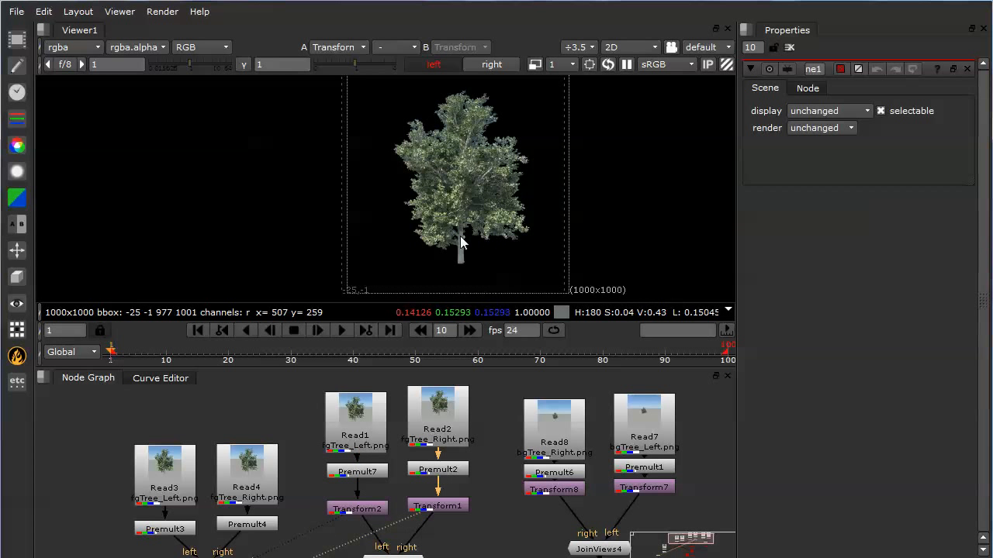
key("1")
key("2")
key("1")
key("2")
key("1")
key("2")
key("1")
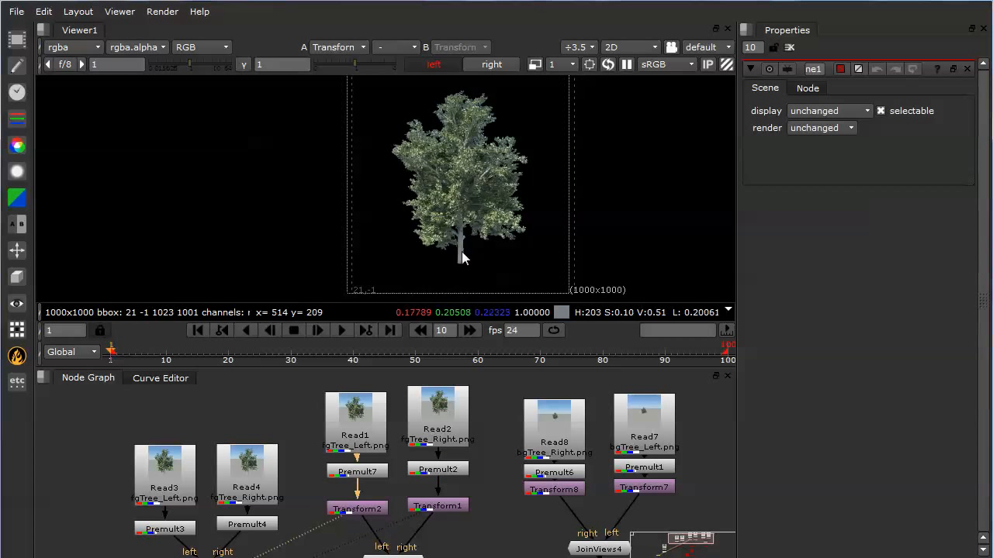
key("2")
key("1")
key("2")
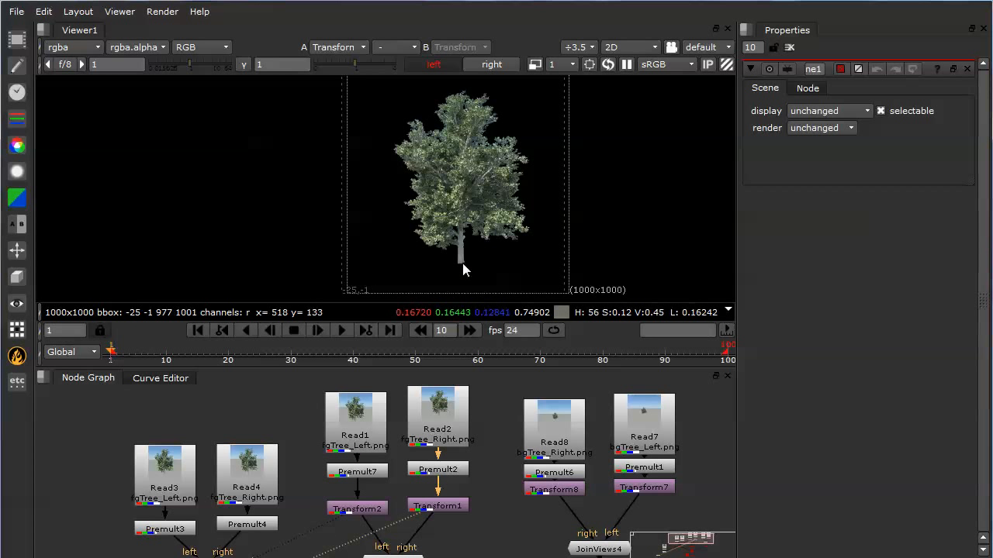
key("1")
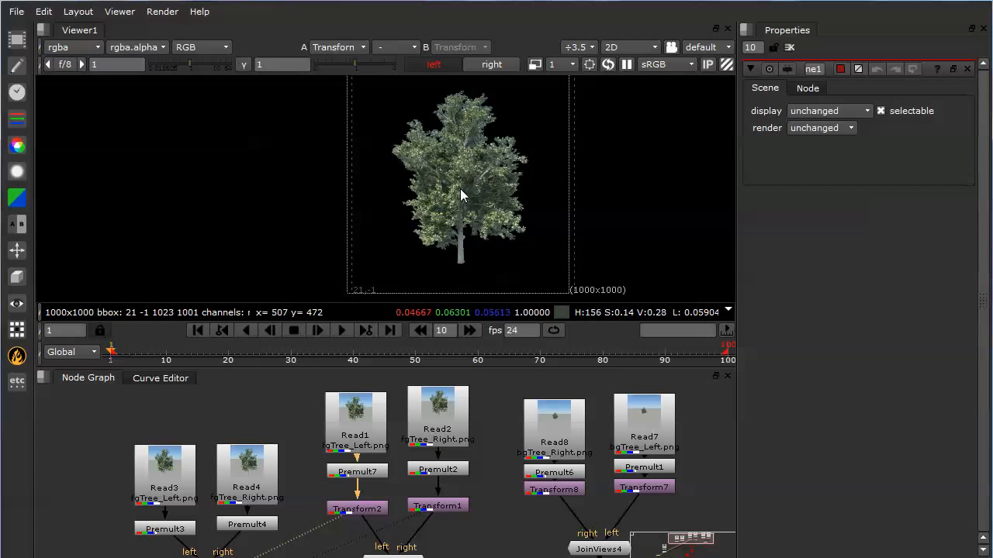
key("2")
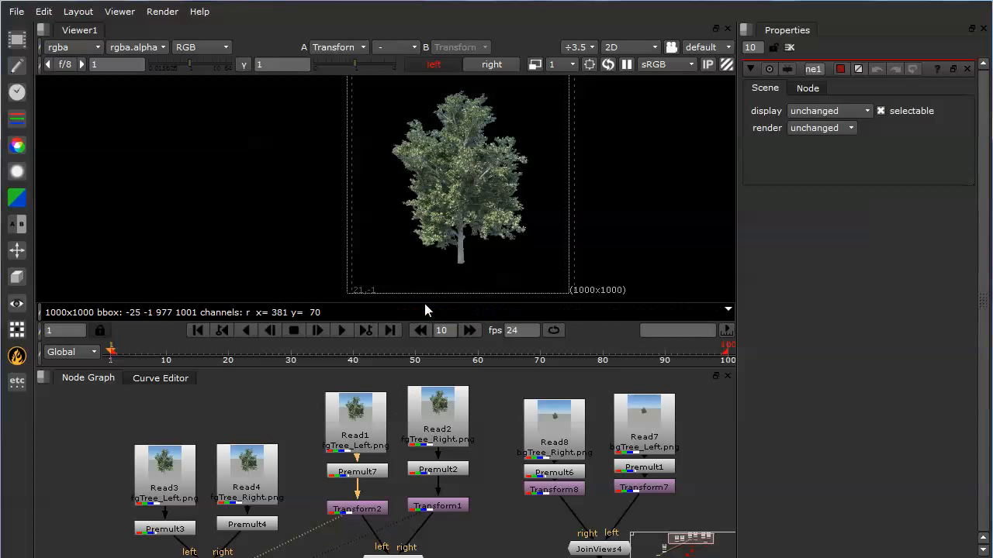
key("2")
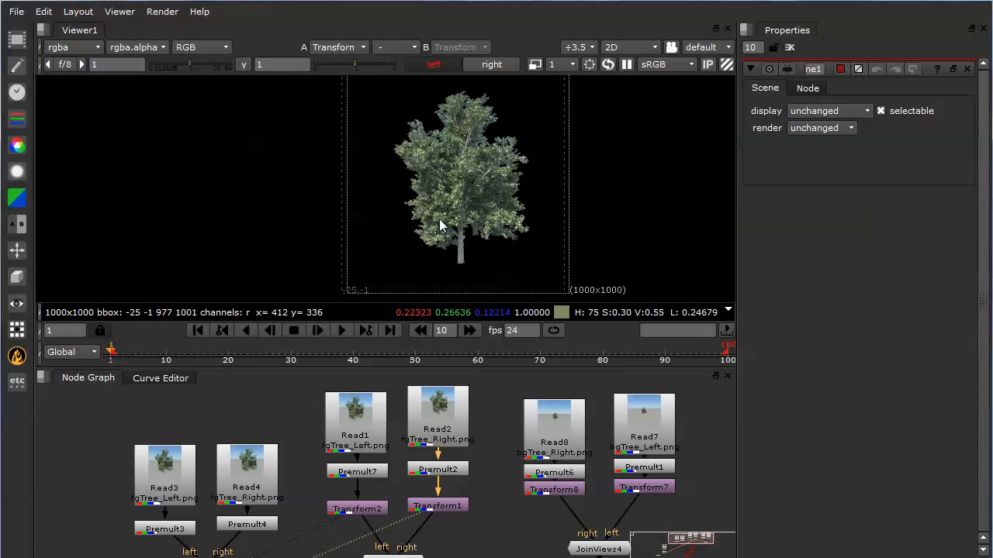
Load Premult3 and Premult4 as the two viewer inputs and compare the horizontal offset between the untransformed left and right trees.
left_click_drag(242, 531, 242, 525)
left_click(190, 533)
key("1")
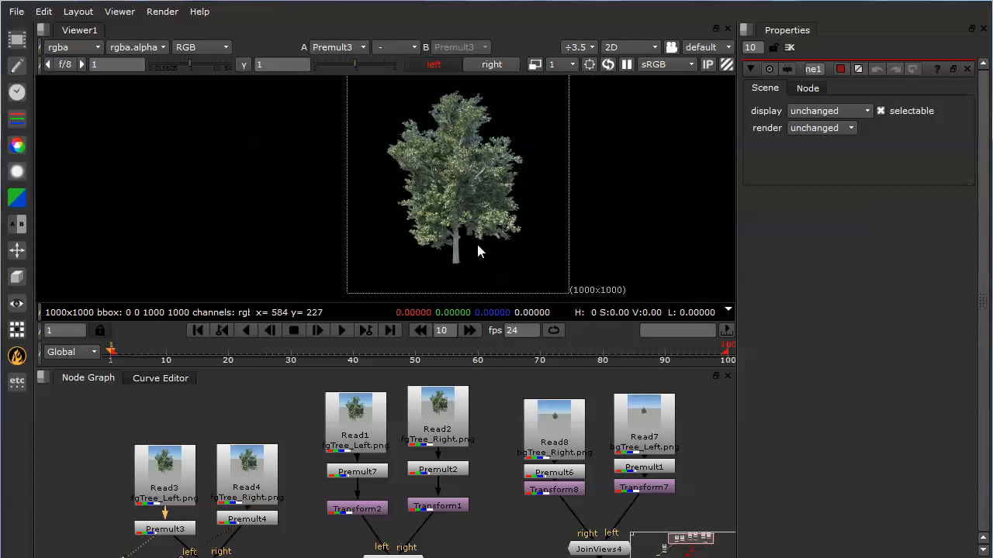
key("2")
key("1")
key("2")
key("1")
key("2")
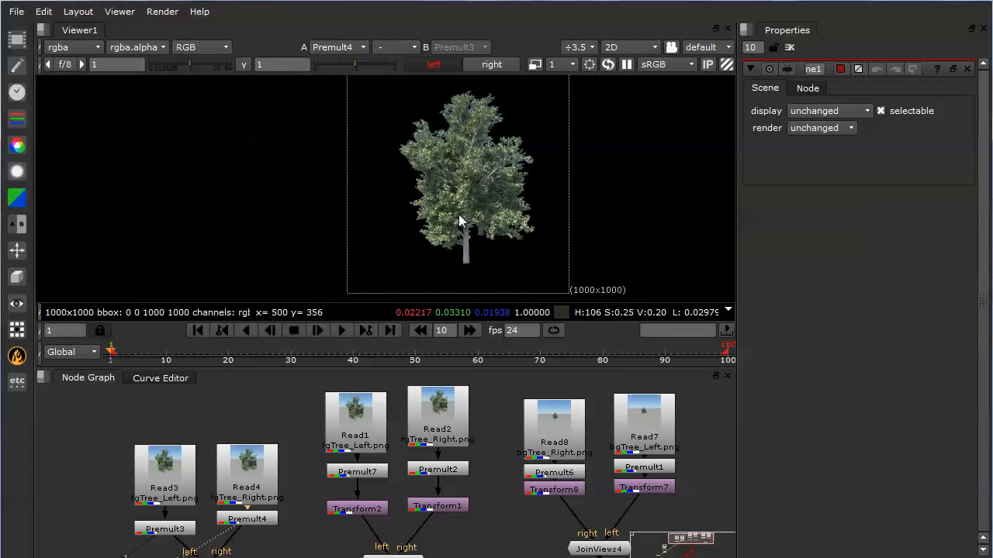
Load Transform1 and Transform2 back into the viewer inputs and compare the aligned right and left tree images again.
left_click(366, 512)
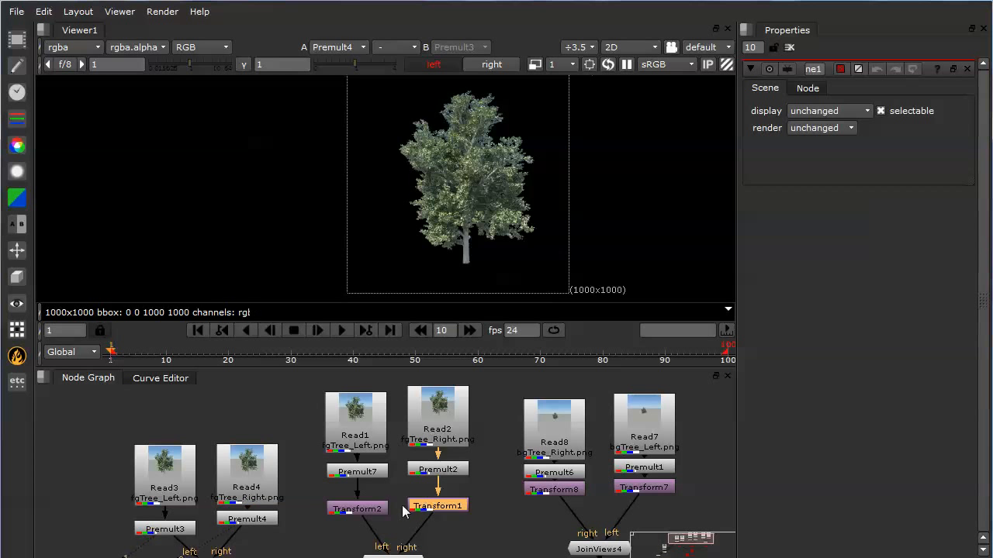
key("1")
key("2")
left_click(489, 453)
key("1")
key("2")
key("1")
key("2")
key("1")
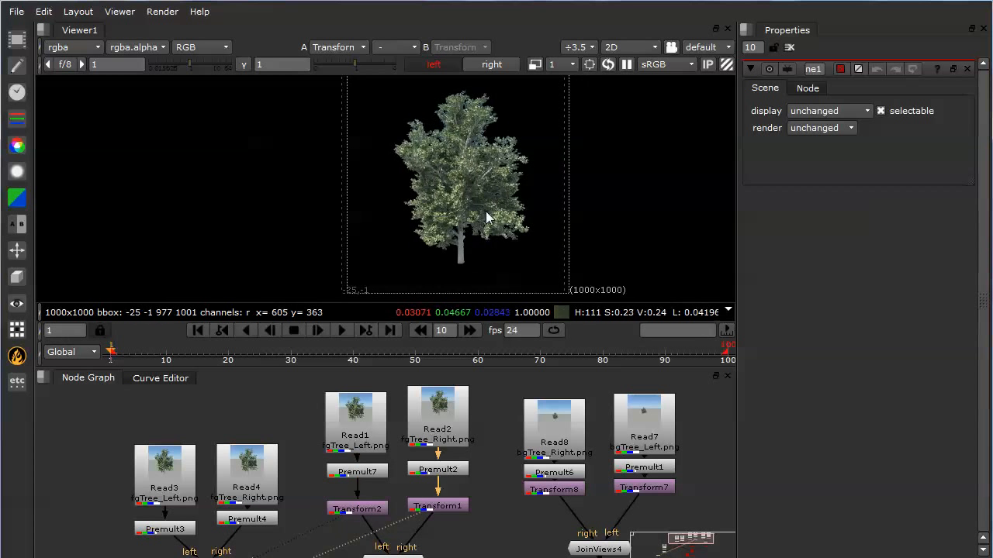
key("2")
key("1")
key("2")
Switch back to the 3D scene and examine the foreground tree's card from a different angle.
key("Tab")
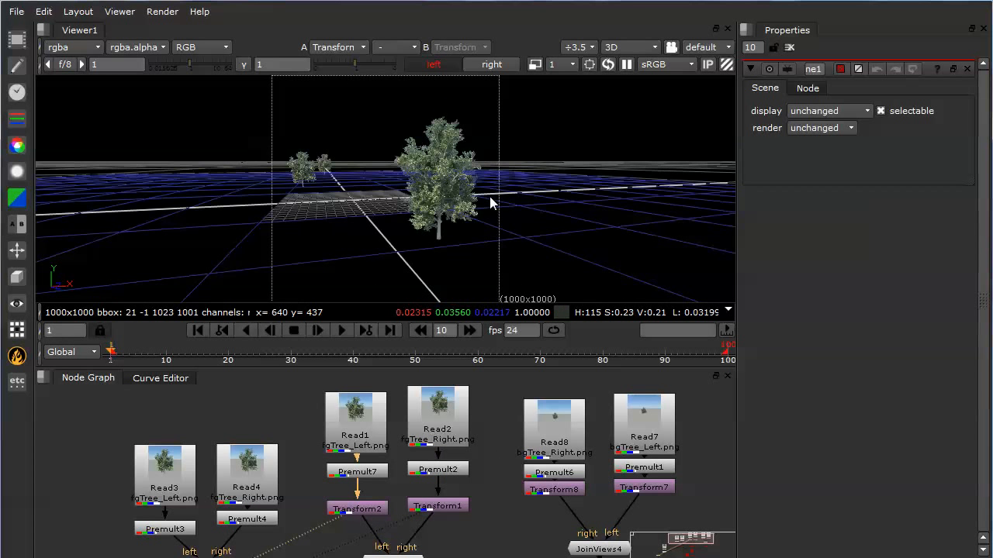
mouse_move(422, 218)
left_mouse_down("ctrl")
mouse_move(407, 214)
mouse_move(426, 228)
left_mouse_up("ctrl")
left_click(404, 202)
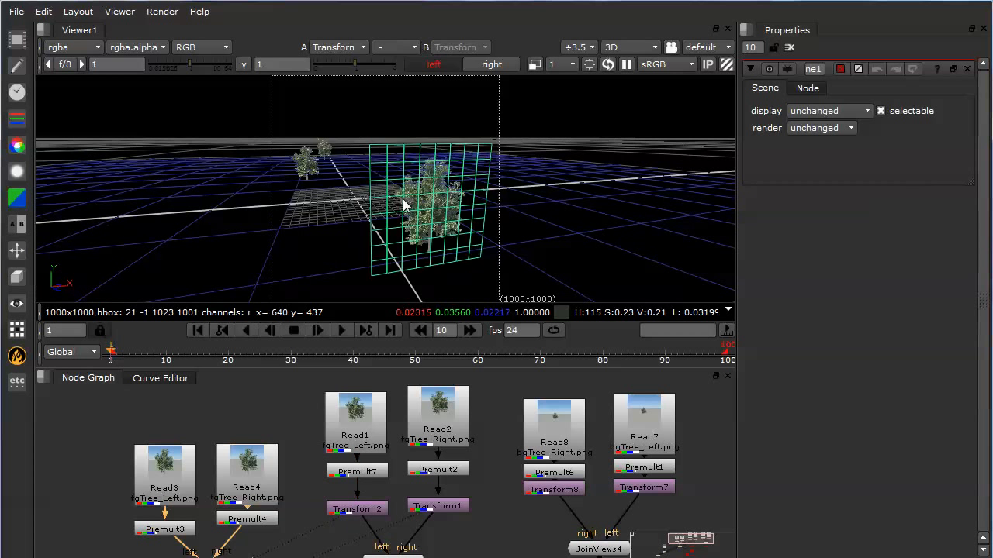
left_click(345, 204)
left_click_drag(406, 195, 477, 195, "ctrl")
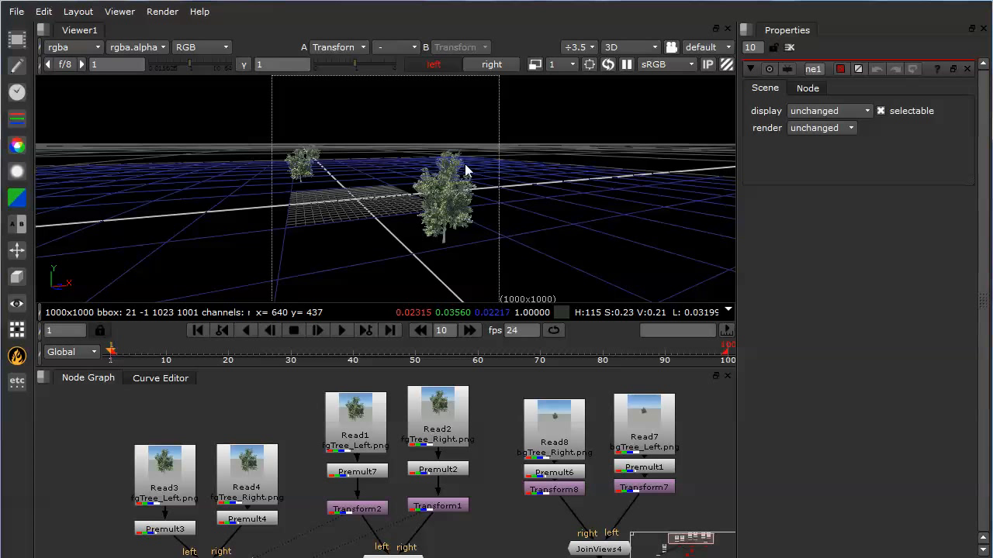
left_click(473, 220)
left_click(574, 219)
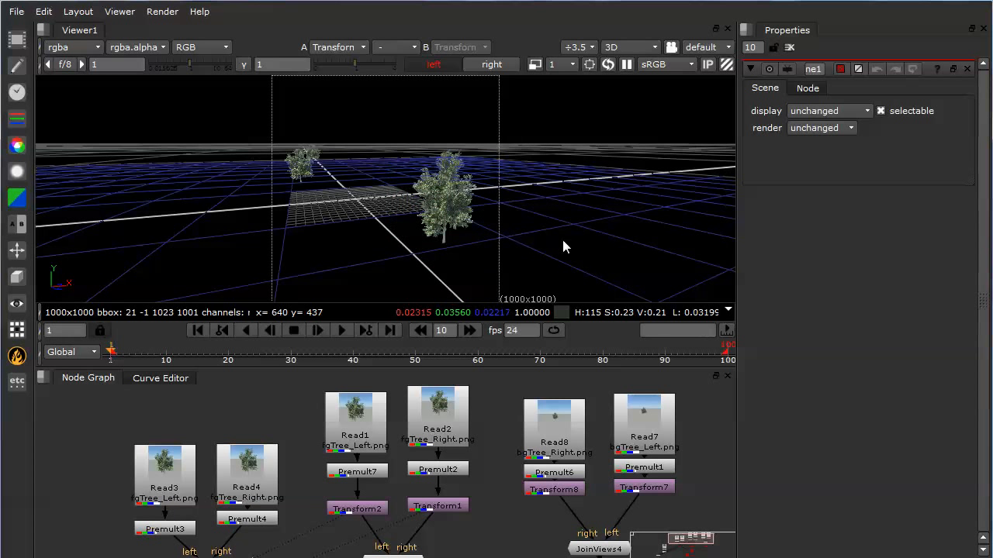